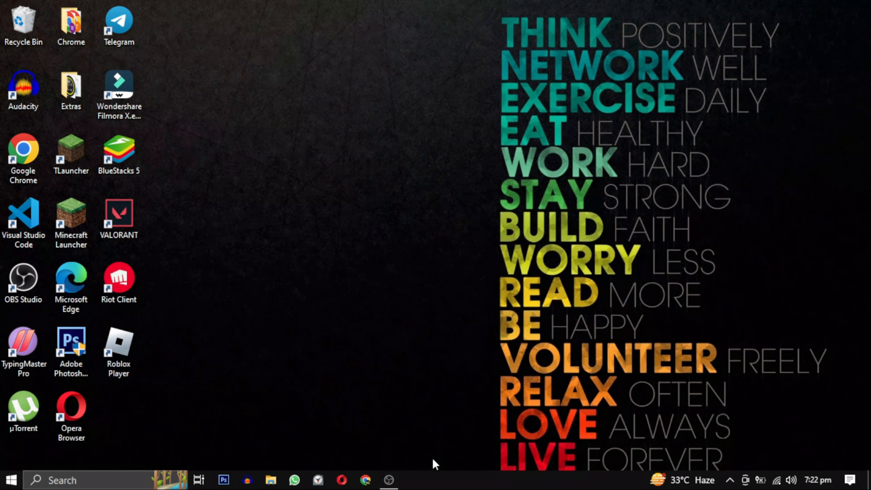
Launch Task Manager from the taskbar and end the Riot Client process
right_click(433, 483)
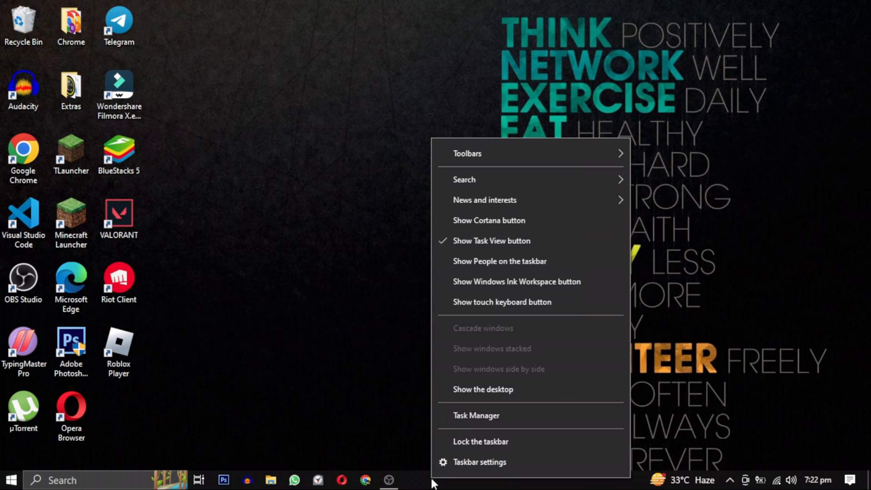
click(458, 417)
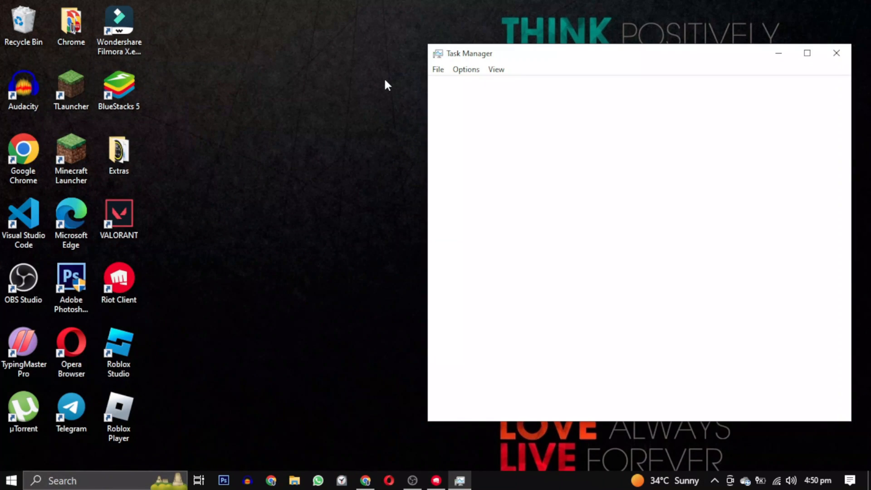
right_click(495, 200)
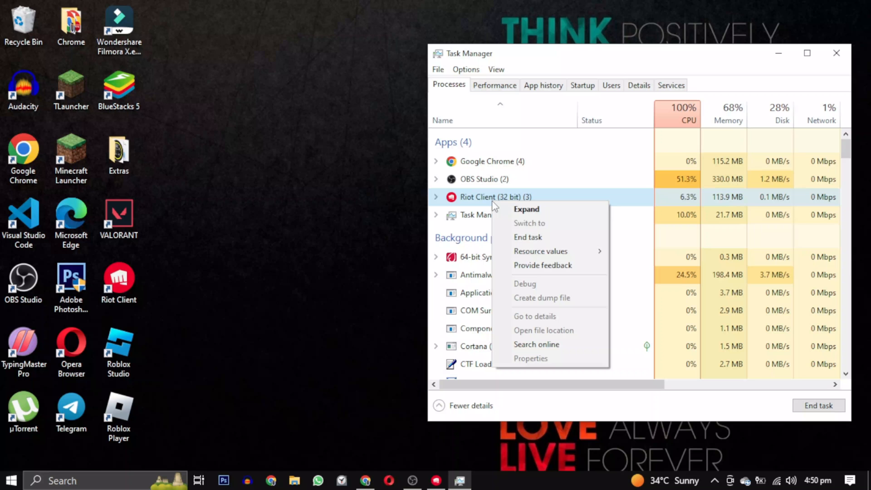
click(527, 236)
scroll(638, 235, down, 5)
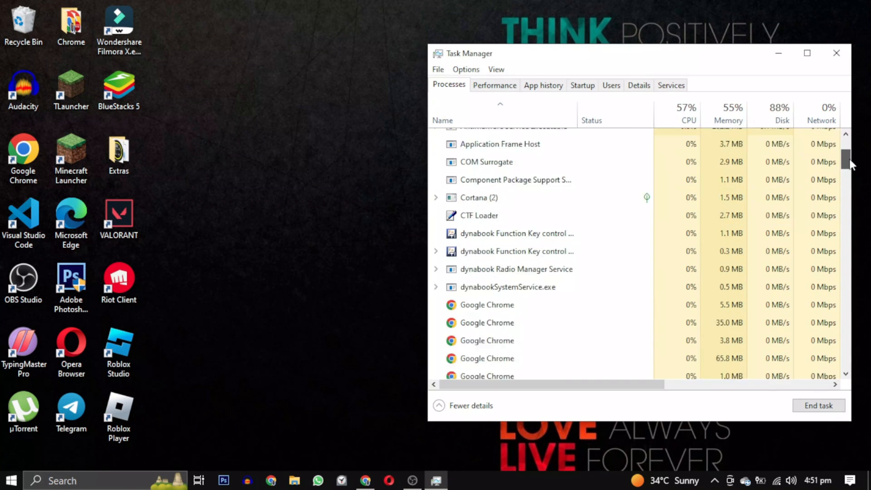
scroll(638, 235, down, 5)
scroll(638, 235, down, 5)
scroll(638, 236, down, 4)
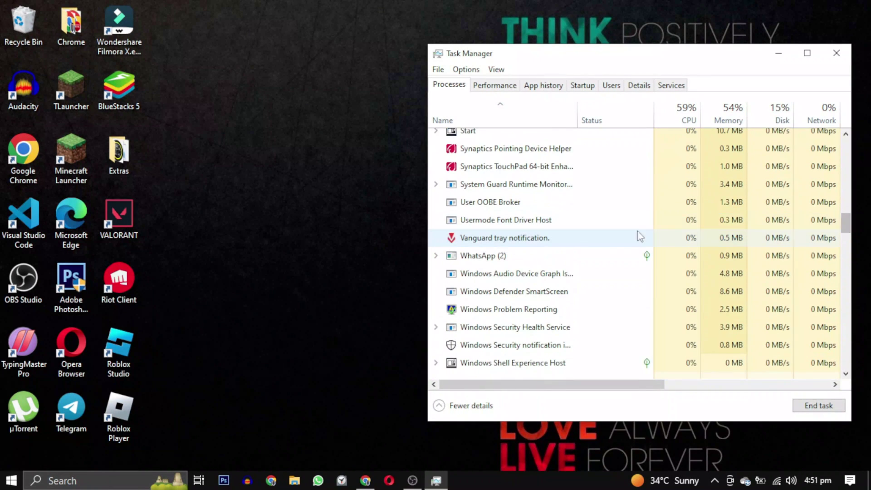
End the Vanguard tray notification process as well
right_click(574, 237)
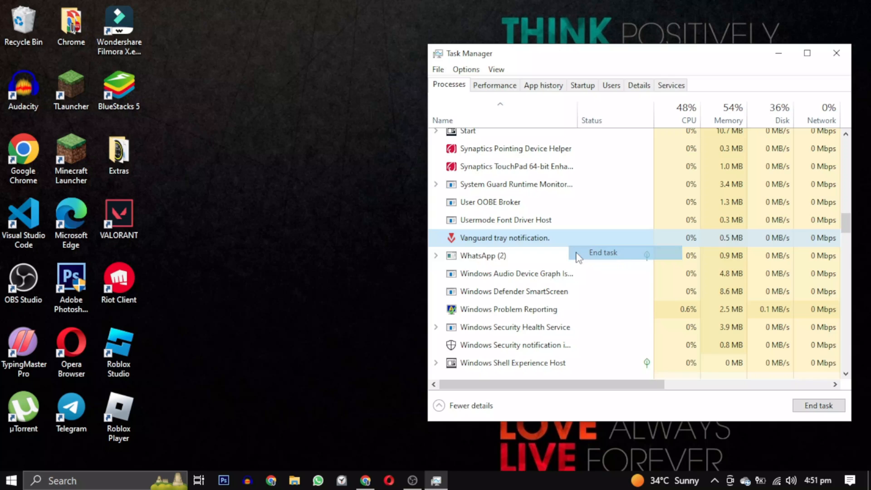
click(601, 253)
right_click(119, 218)
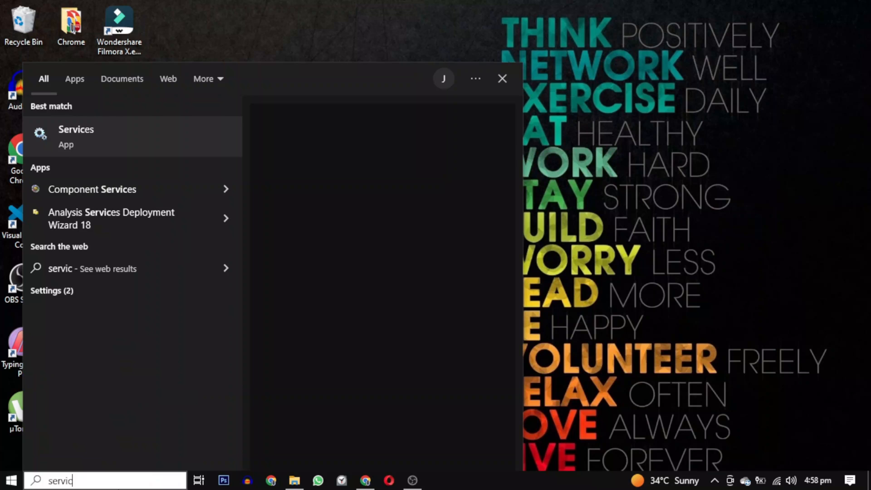
text(ce)
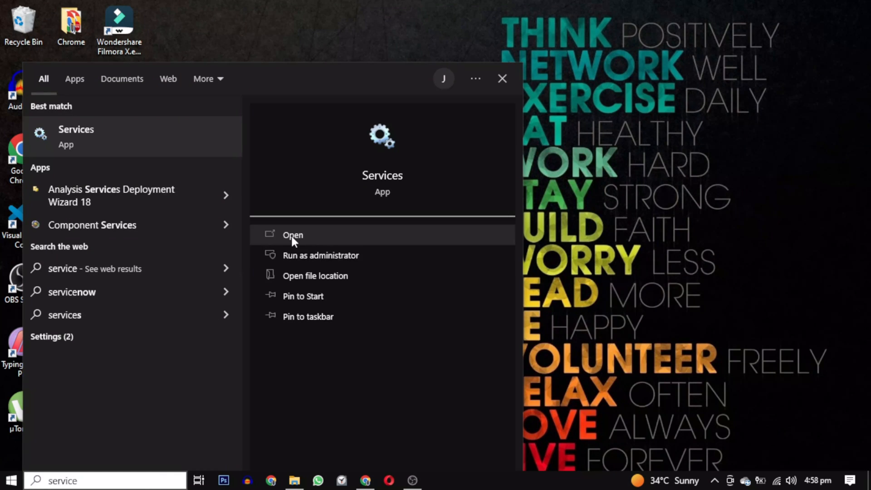
Launch Services and bring up the vgc service's properties
click(293, 235)
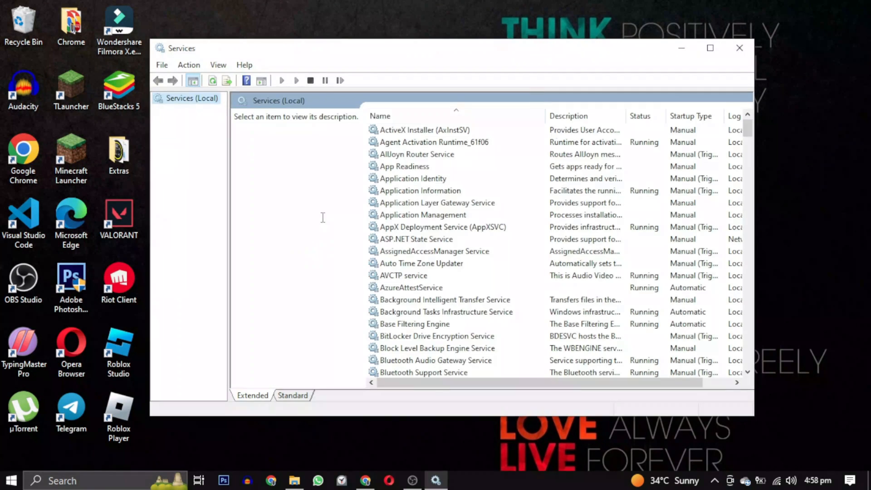
click(542, 178)
right_click(645, 133)
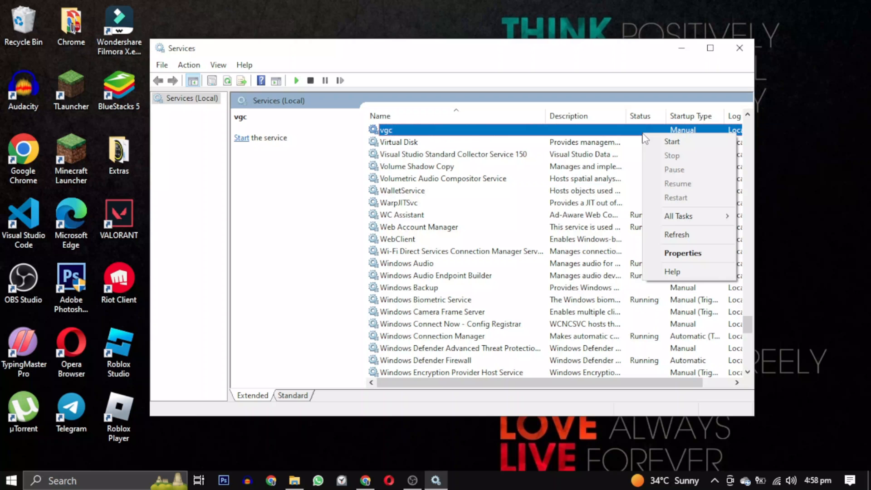
click(668, 255)
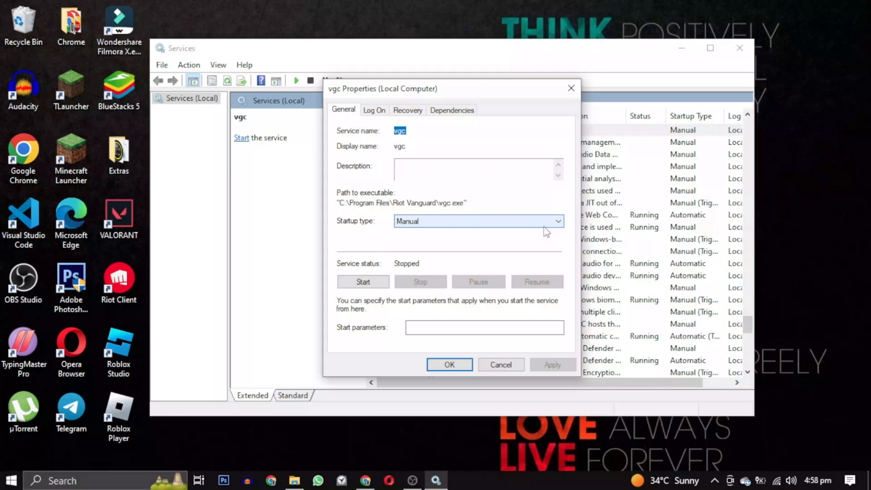
Set vgc's startup type to Automatic, start it now and apply the change
click(548, 221)
click(462, 238)
click(363, 281)
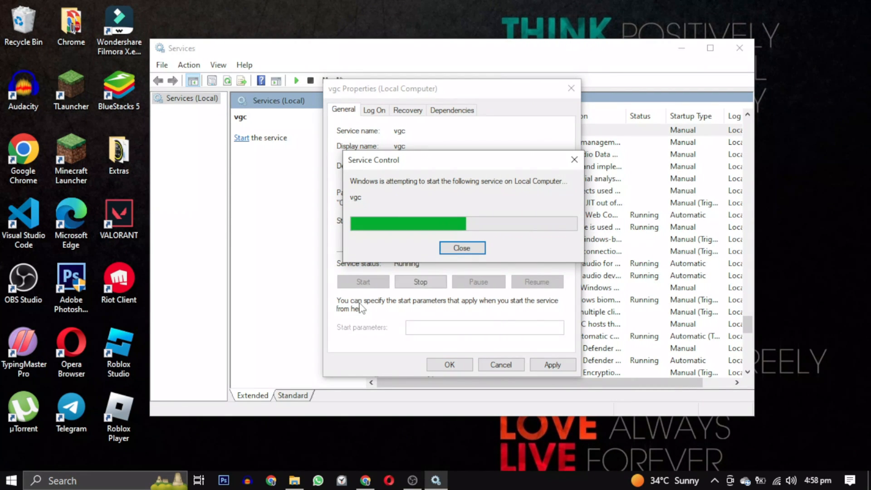
click(553, 364)
click(447, 366)
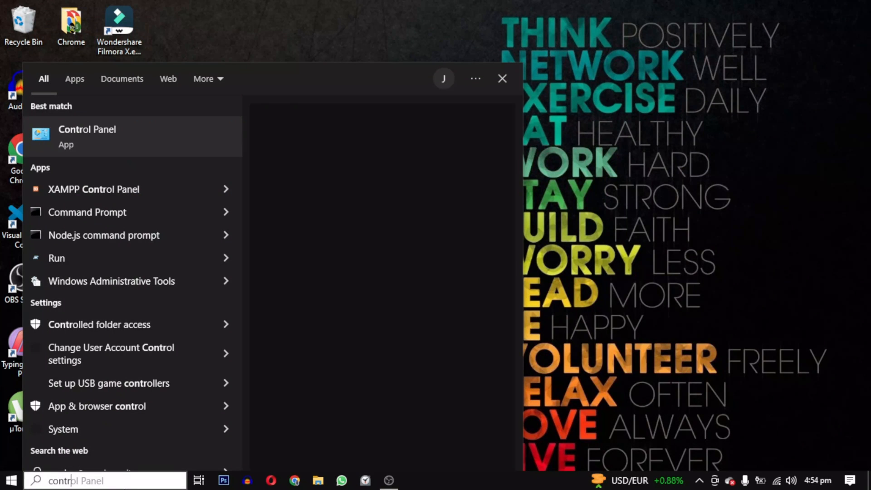
In Control Panel's installed programs list, select Riot Vanguard
click(135, 141)
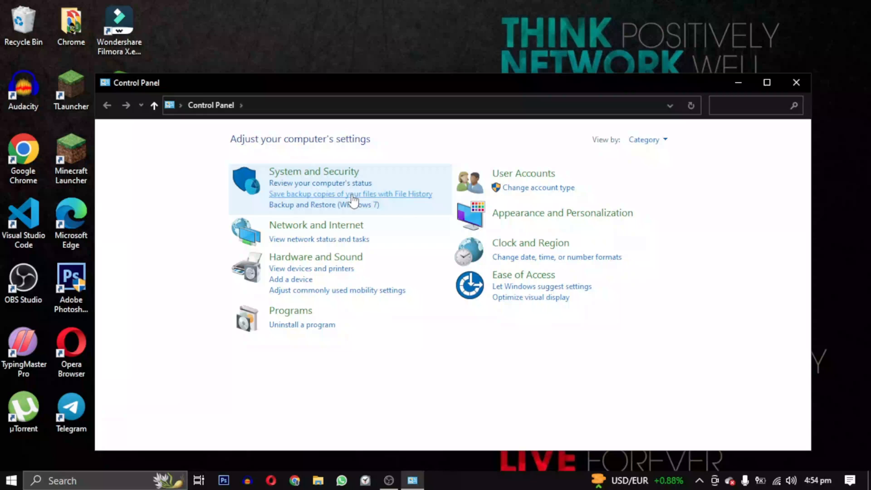
click(309, 326)
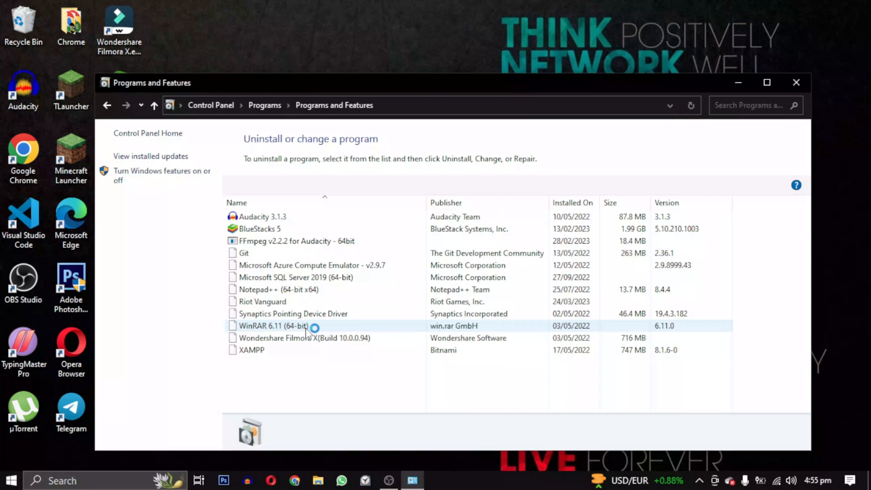
scroll(306, 326, down, 3)
click(286, 277)
click(261, 264)
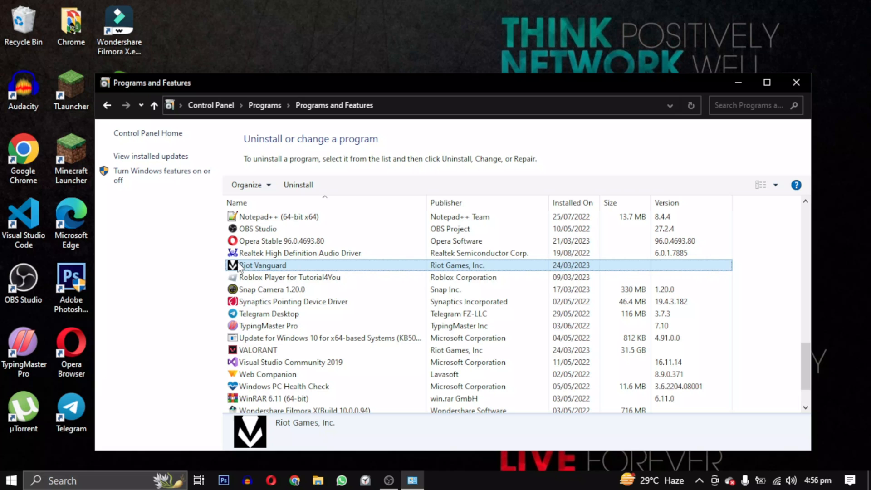
Uninstall Riot Vanguard, approving the UAC prompt and the removal confirmation
right_click(241, 266)
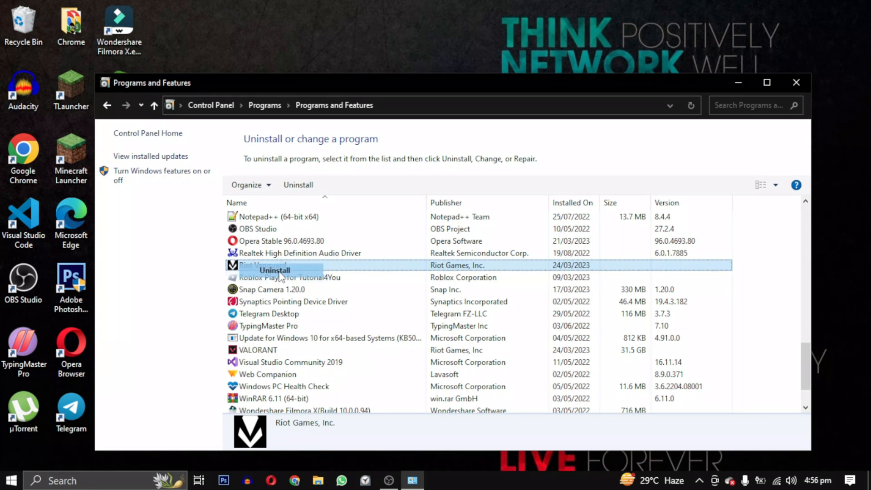
click(255, 269)
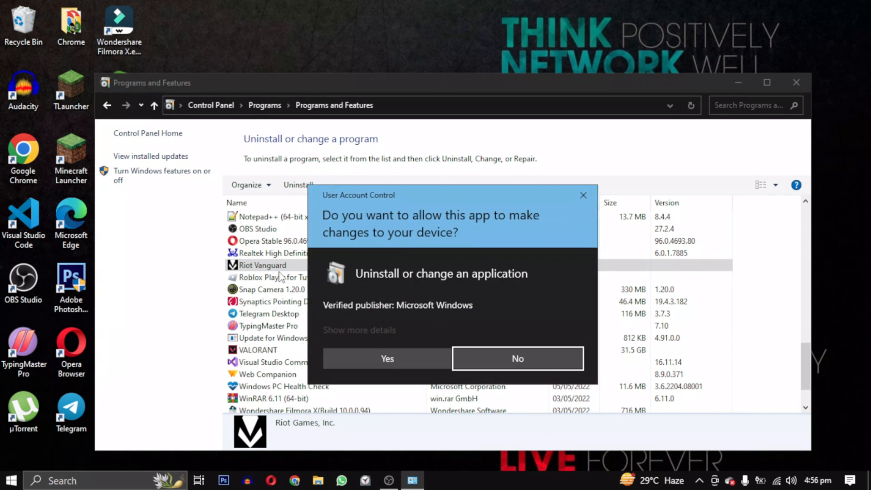
click(387, 358)
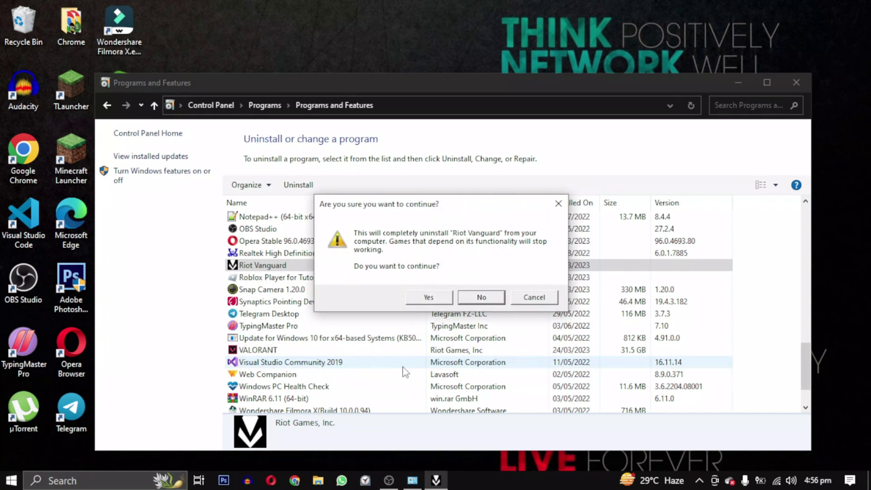
click(429, 297)
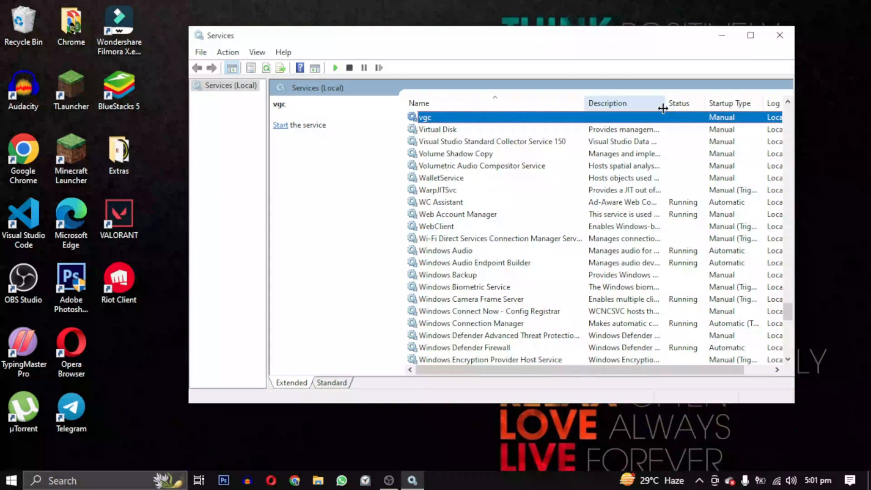
Start the reinstalled vgc service and set its startup type to Automatic
right_click(686, 120)
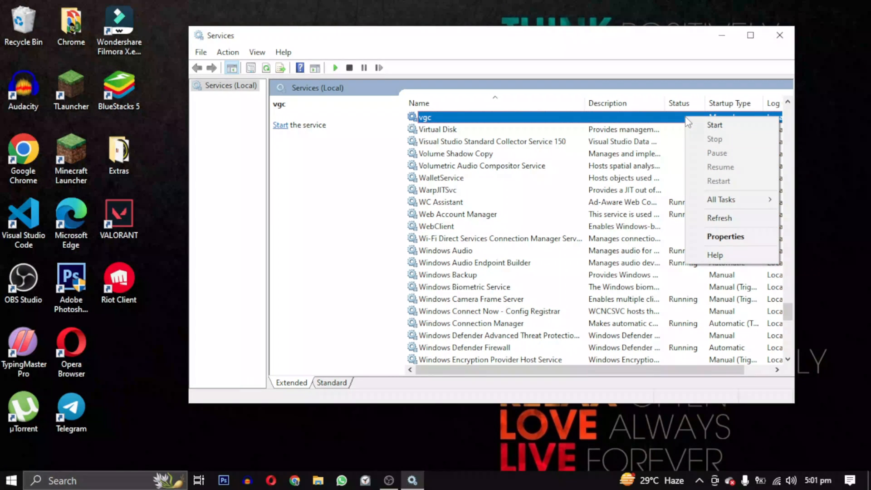
click(694, 121)
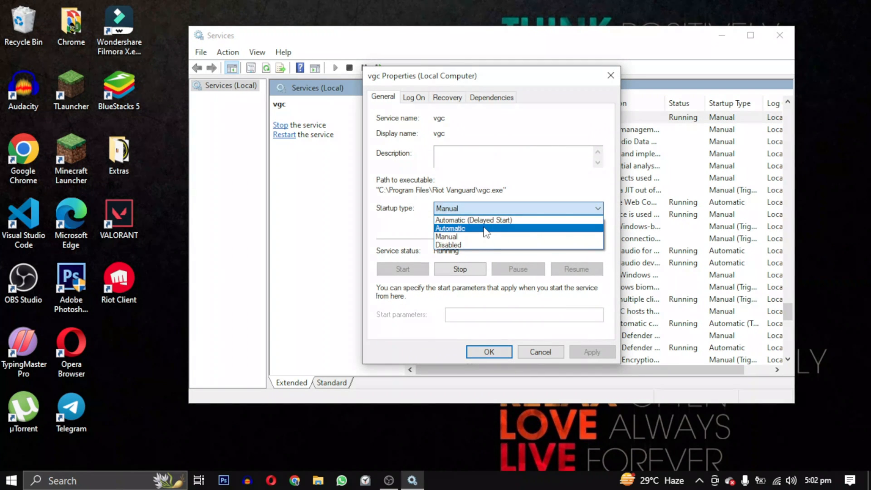
click(482, 220)
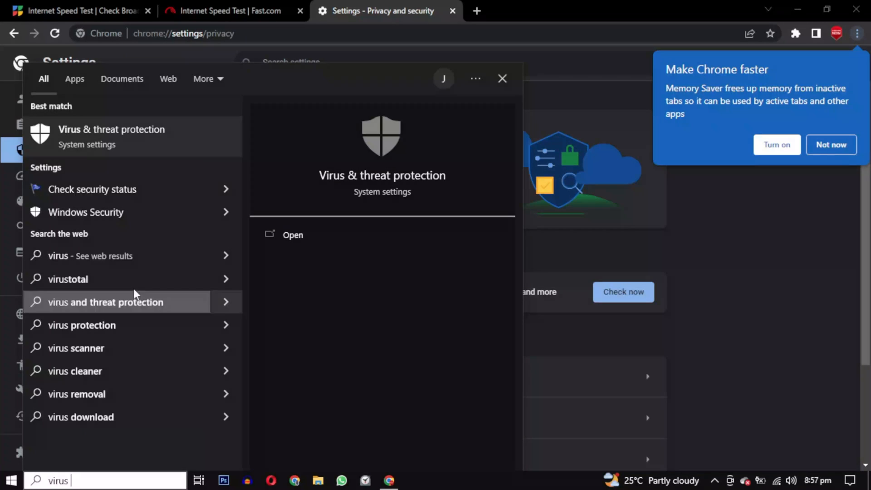
In Virus & threat protection settings, switch off cloud-delivered protection, sample submission and tamper protection
click(282, 234)
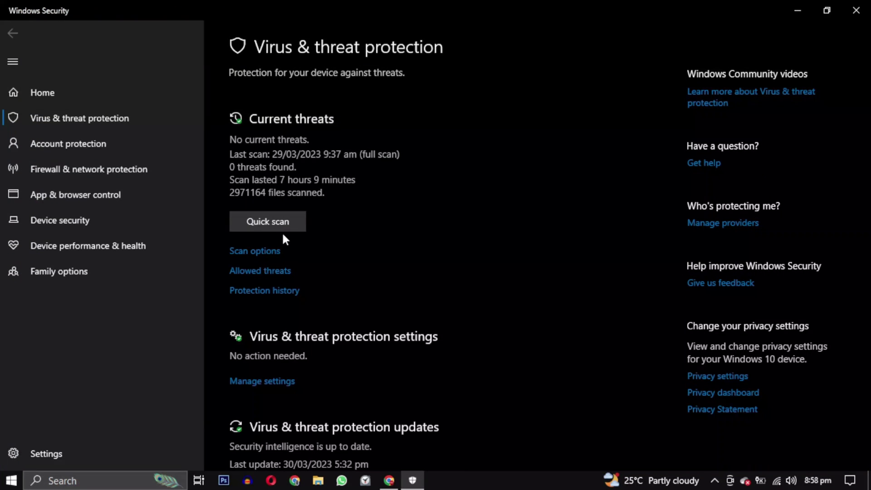
click(259, 379)
click(243, 325)
click(369, 319)
scroll(436, 272, down, 5)
click(243, 307)
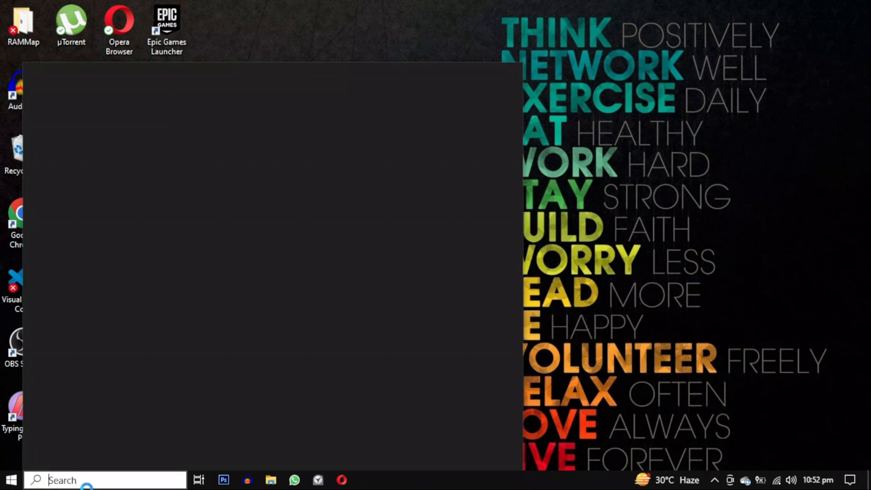
text(win)
text(dow)
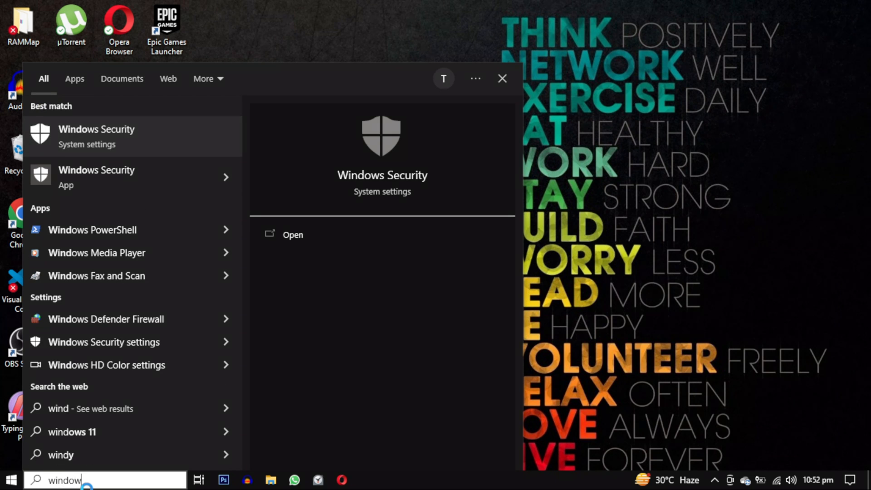
text(s)
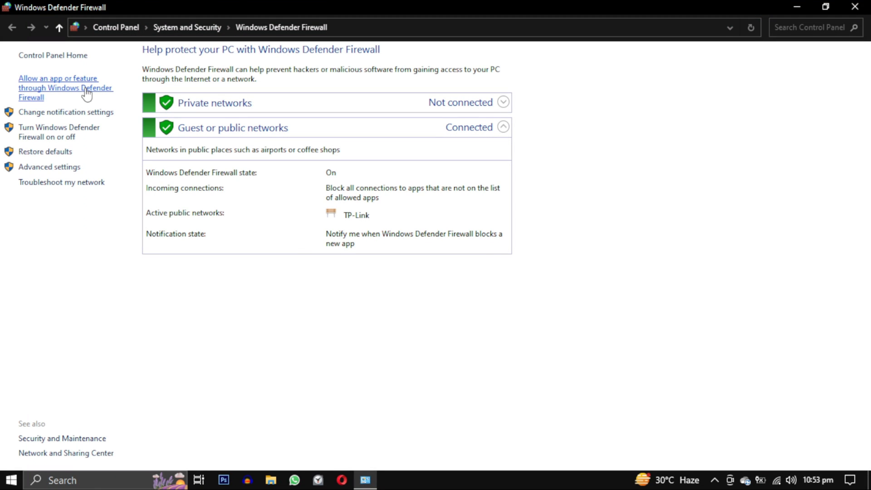
Unlock the firewall's allowed apps list and remove the BootstrapPackagedGame entry
click(86, 90)
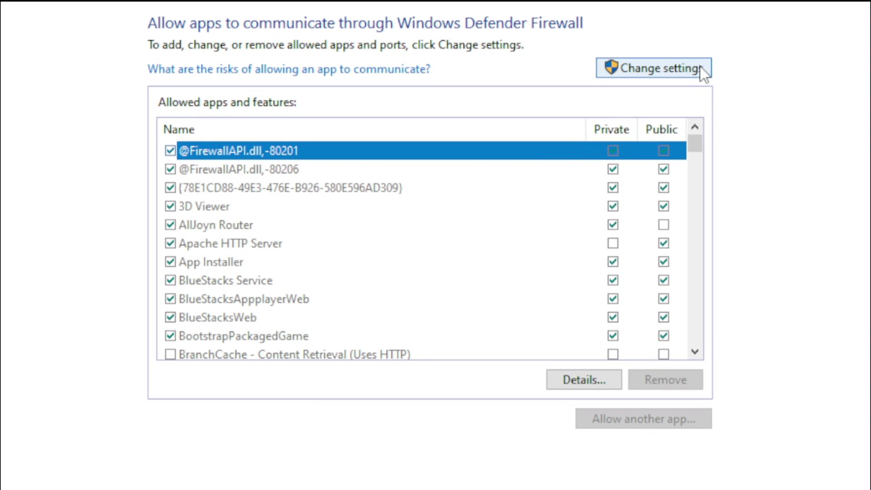
click(700, 65)
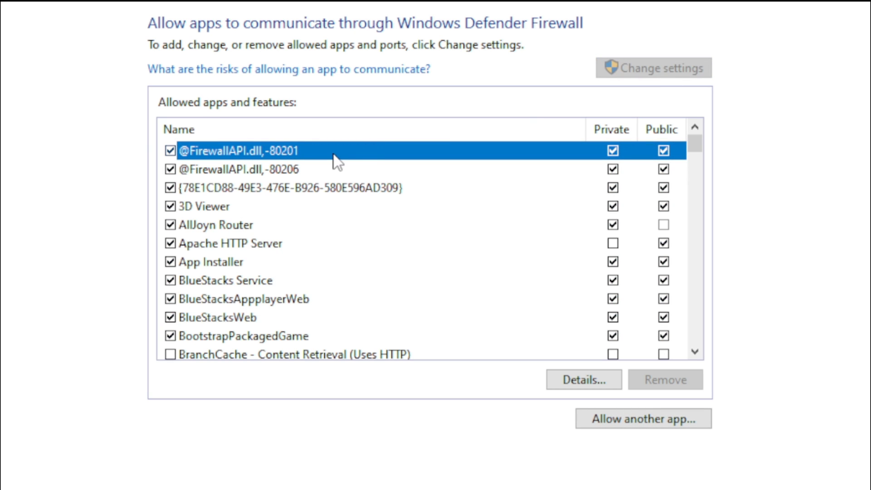
key(b)
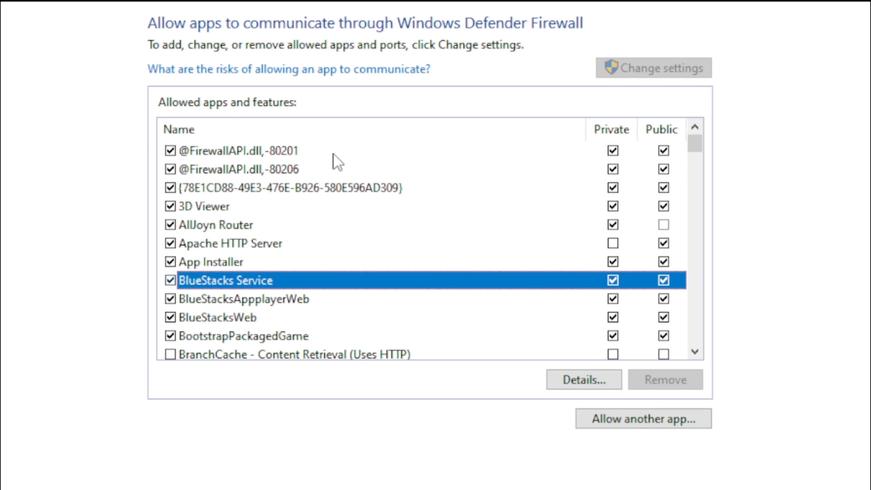
key(Down)
key(Down)
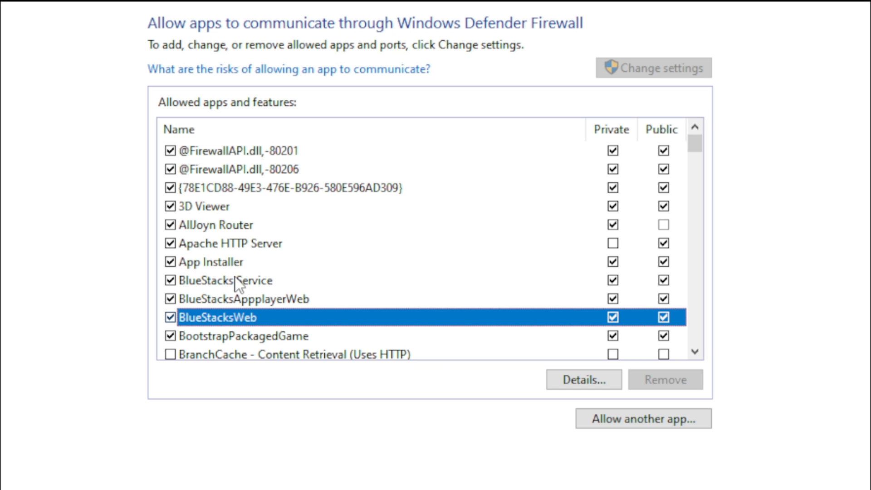
key(Down)
drag(694, 143, 698, 151)
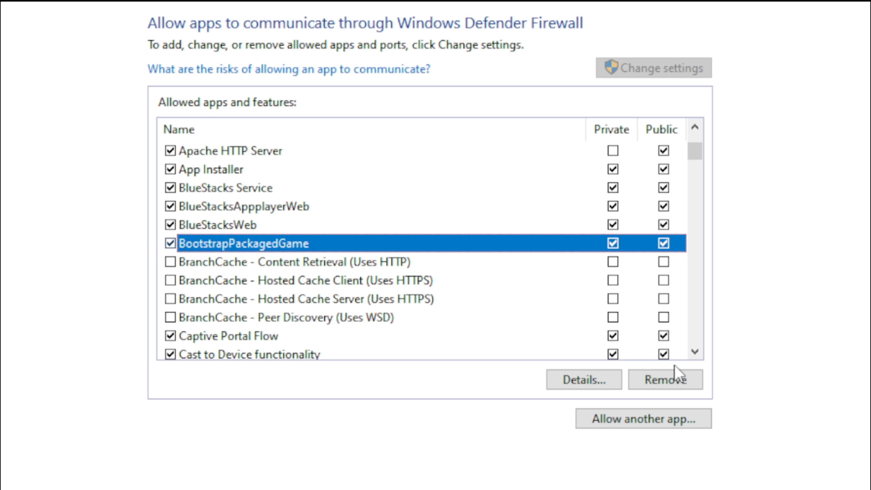
click(678, 380)
click(502, 385)
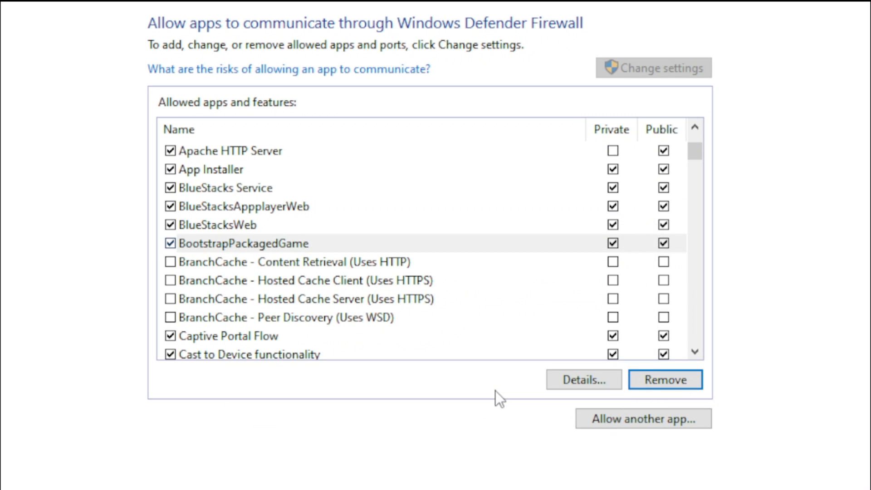
Remove the Riot Client and Vanguard user-mode service entries, confirming each
click(282, 225)
scroll(282, 226, down, 10)
click(224, 335)
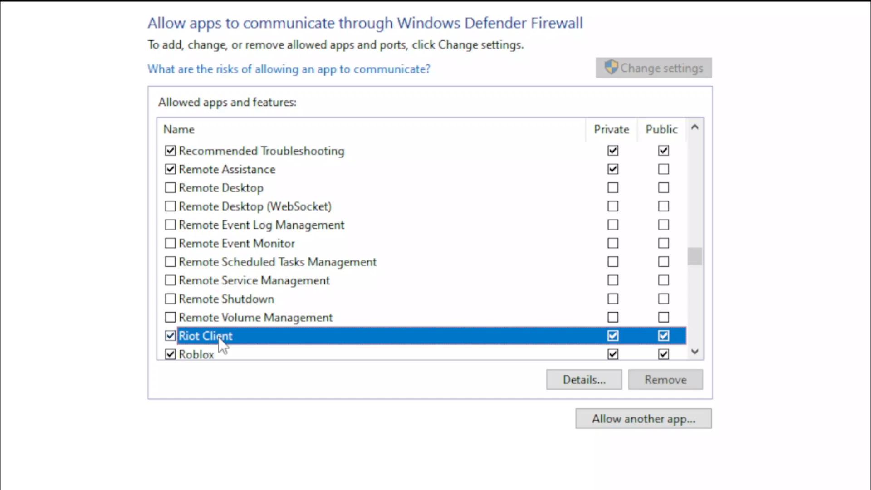
scroll(232, 326, down, 1)
scroll(269, 257, down, 1)
click(675, 386)
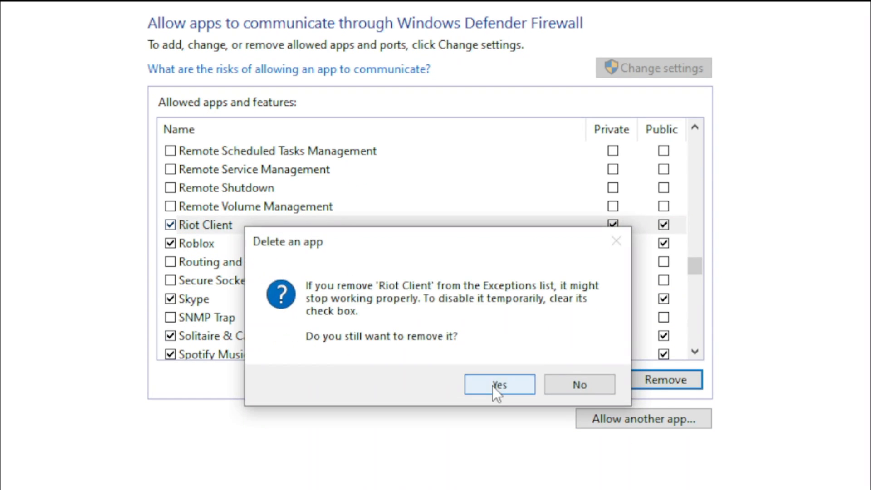
click(492, 386)
key(v)
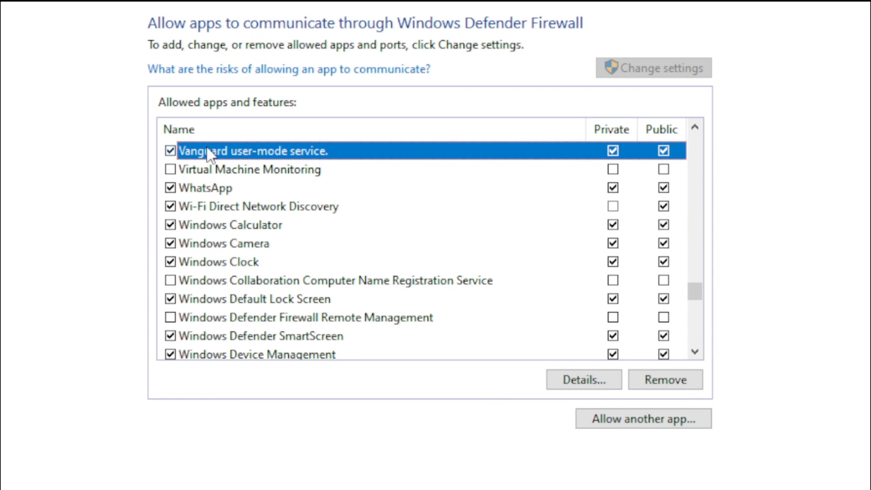
click(669, 382)
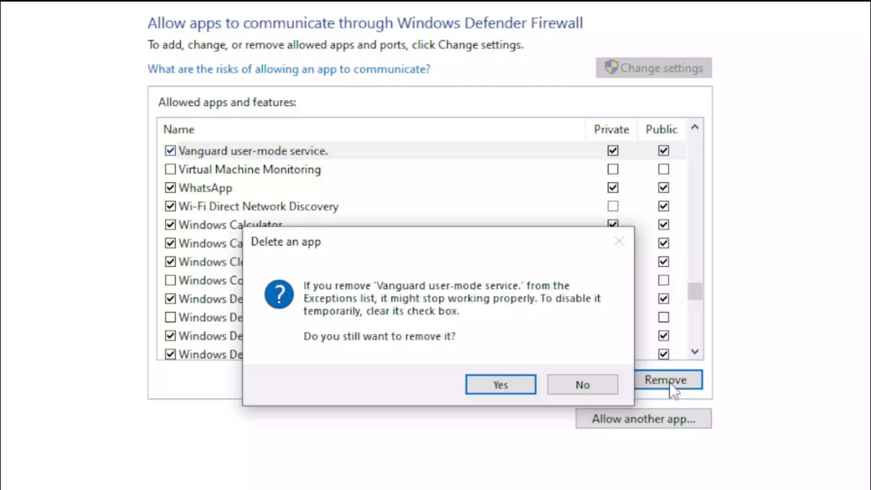
click(508, 383)
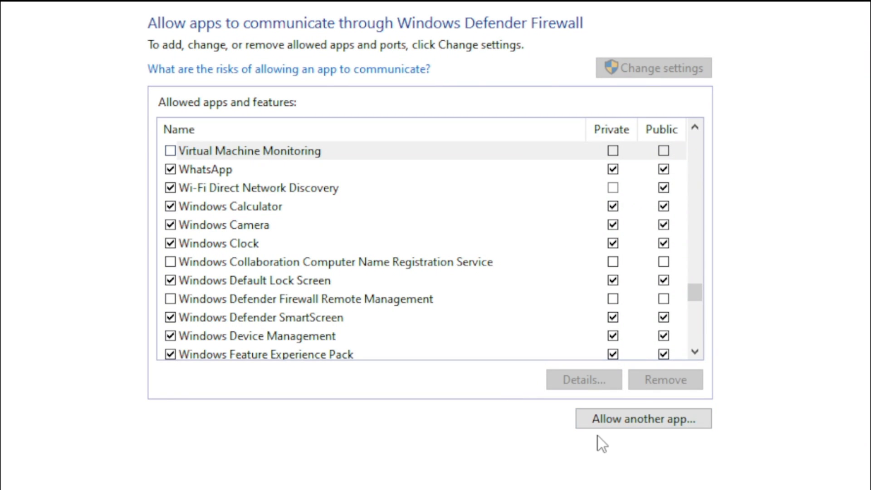
Browse to C:\Riot Games\VALORANT\live\VALORANT.exe as the app to allow
click(665, 422)
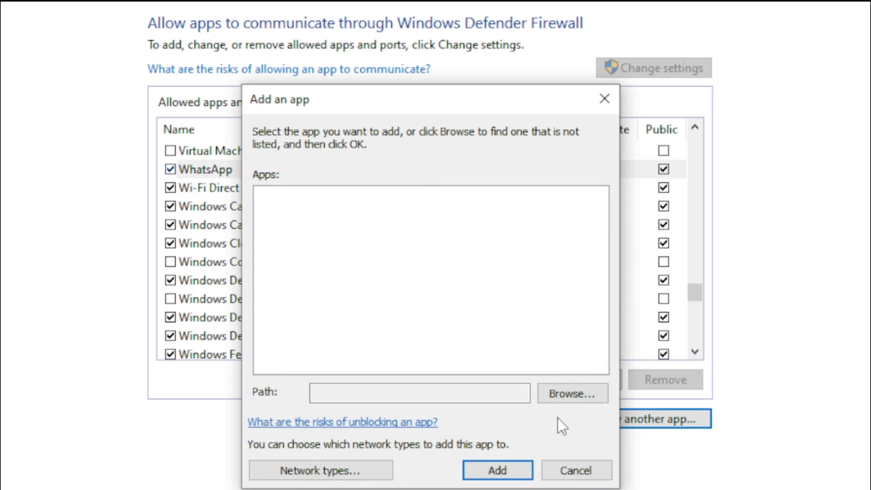
click(567, 395)
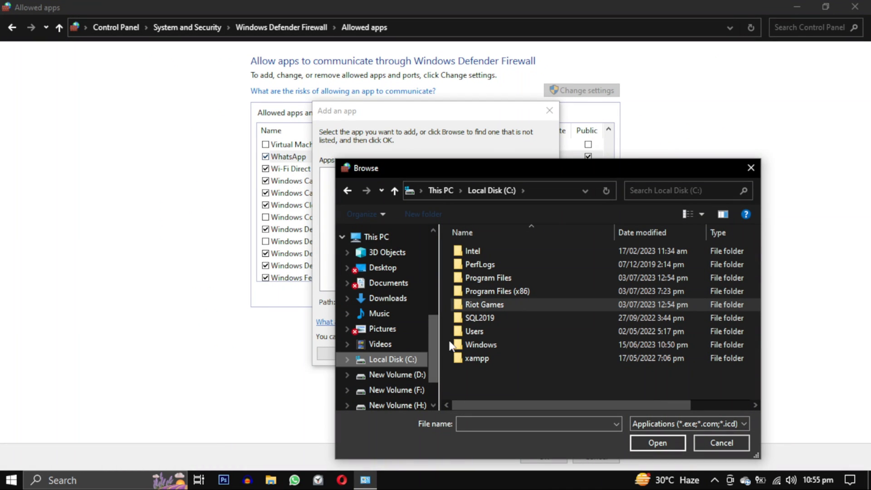
double_click(512, 305)
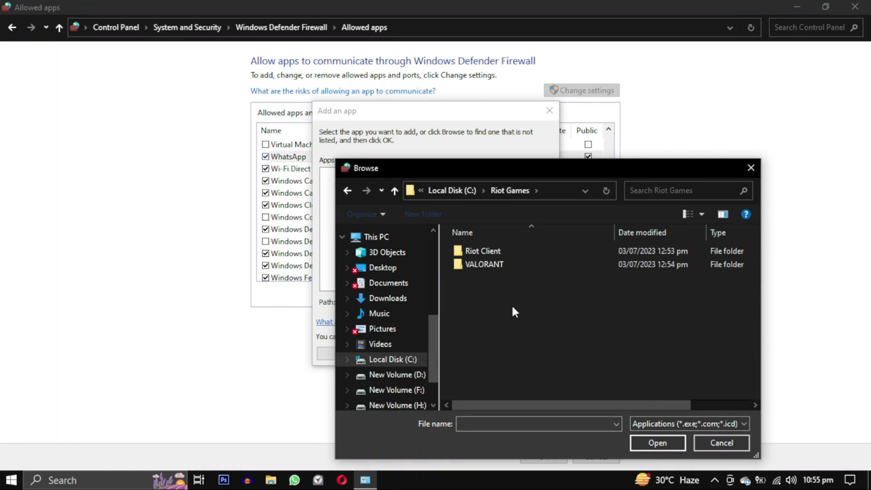
double_click(470, 265)
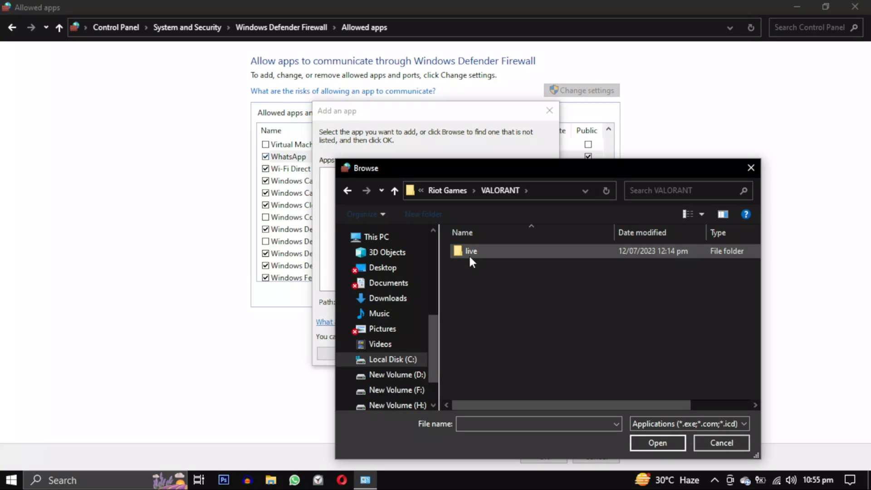
double_click(469, 254)
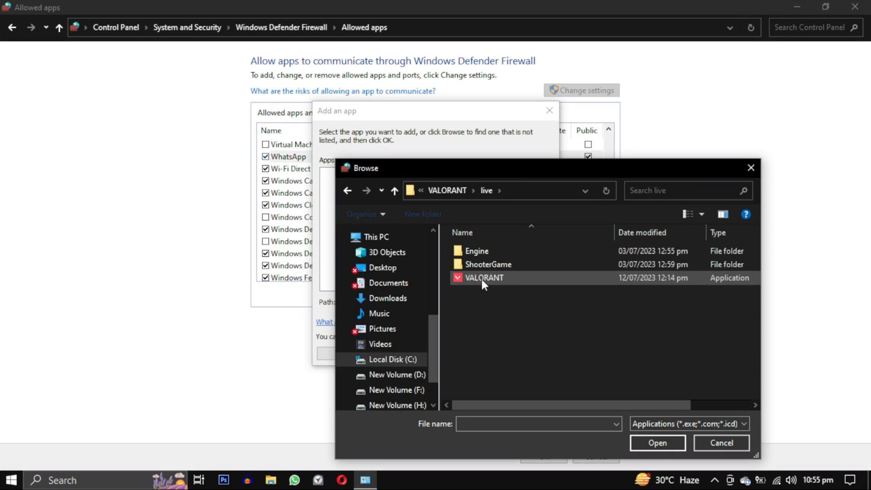
click(503, 279)
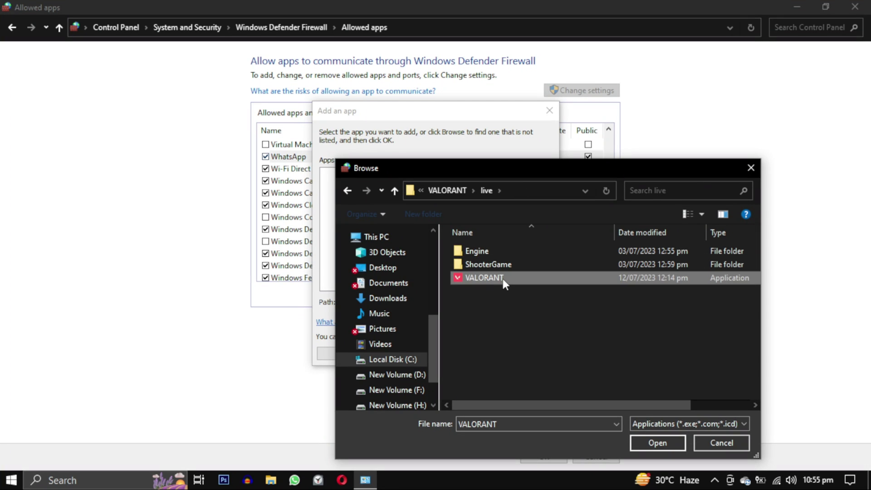
click(657, 443)
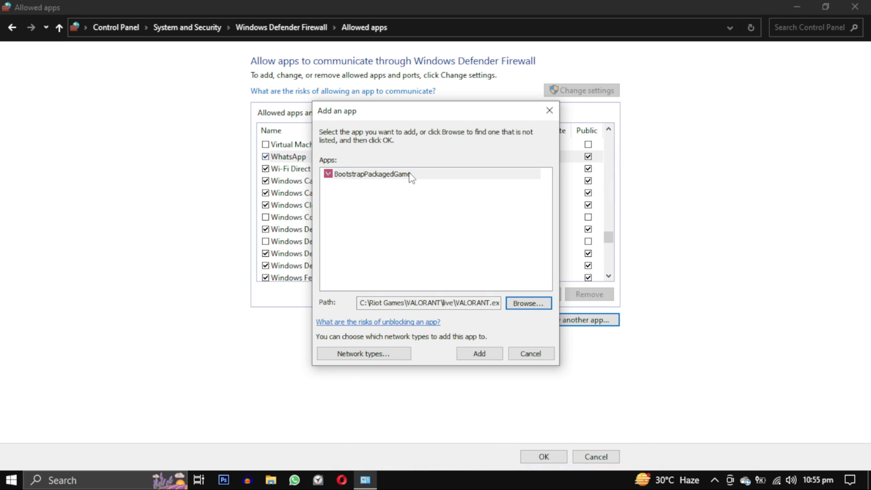
Add BootstrapPackagedGame to the allowed apps and tick its Private network box
click(412, 174)
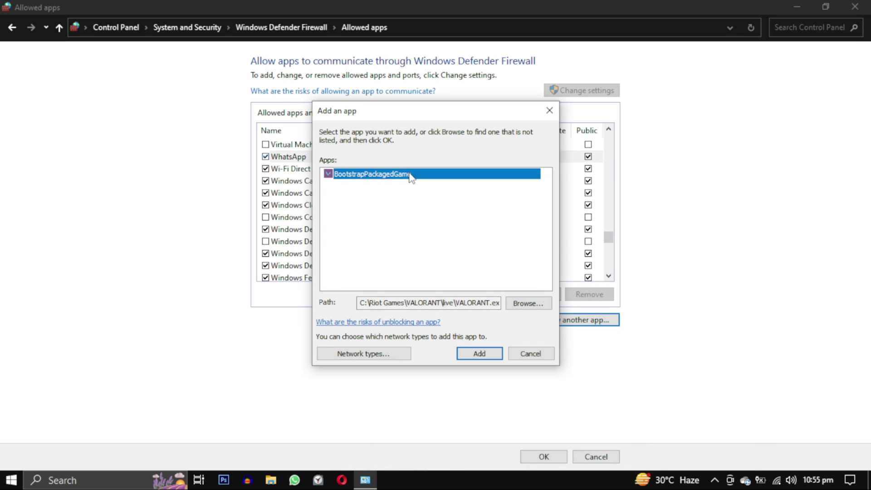
click(478, 353)
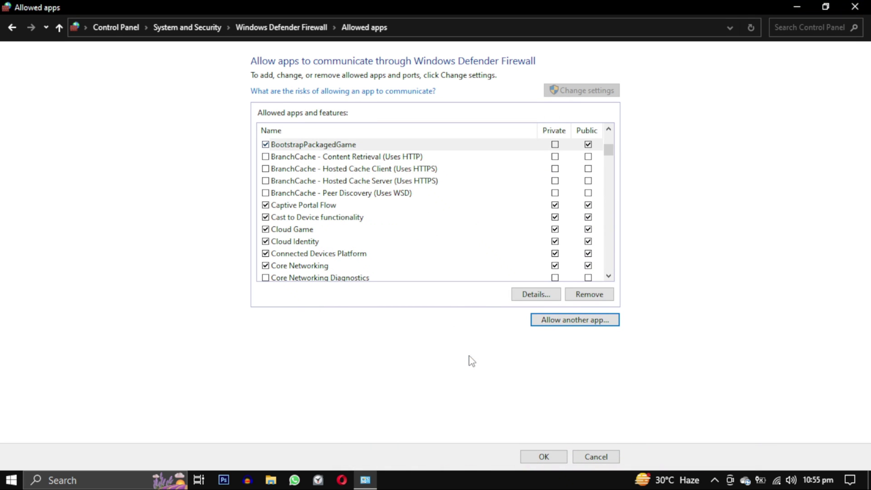
click(554, 145)
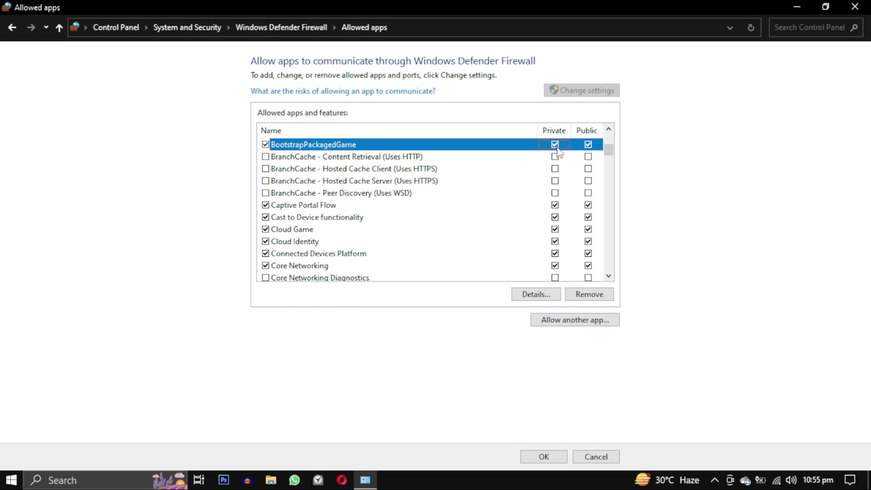
Browse to C:\Riot Games\Riot Client\RiotClientServices as the next app to allow
click(574, 320)
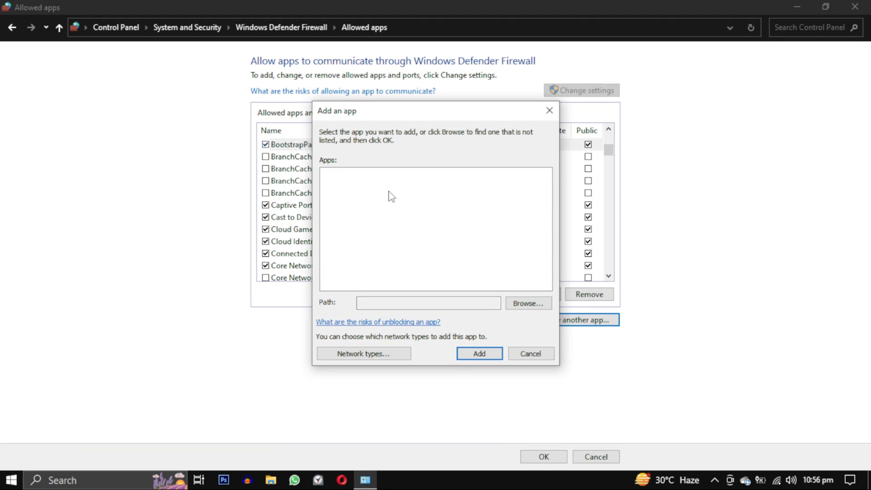
click(528, 304)
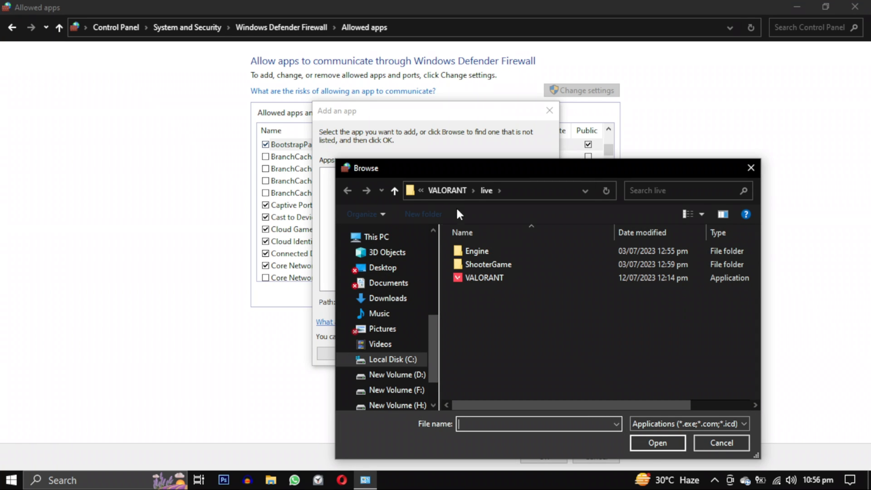
click(446, 190)
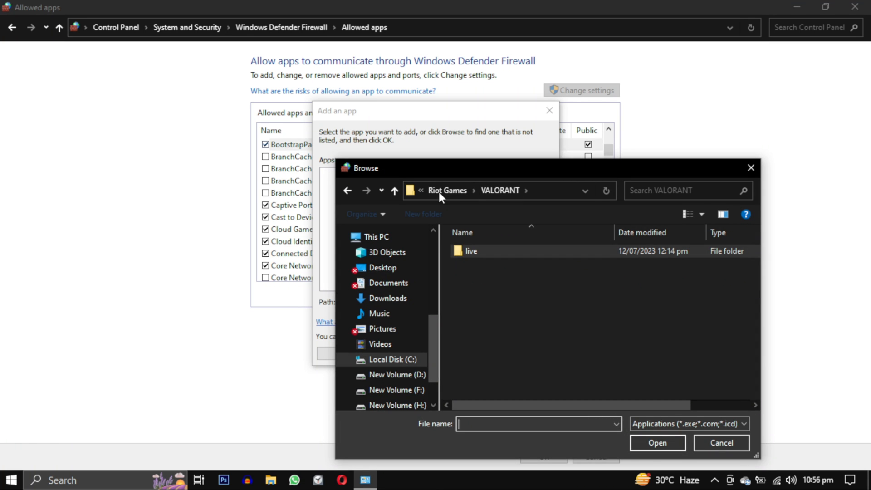
click(446, 190)
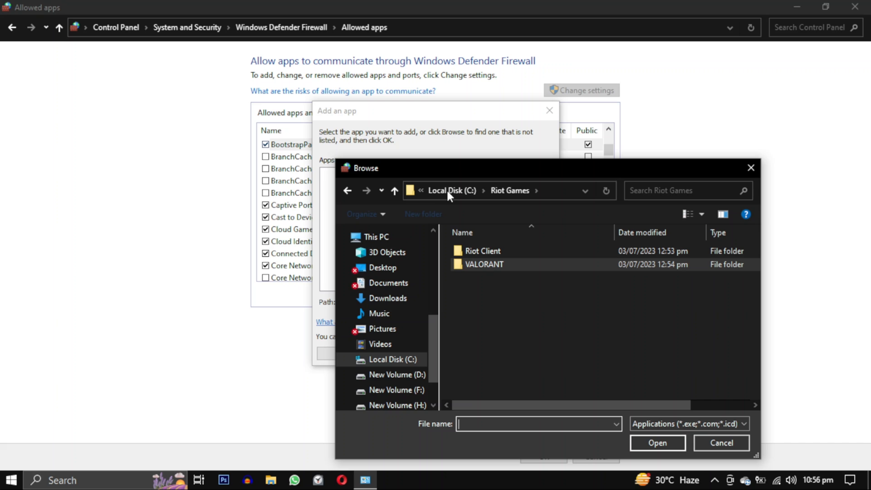
click(444, 193)
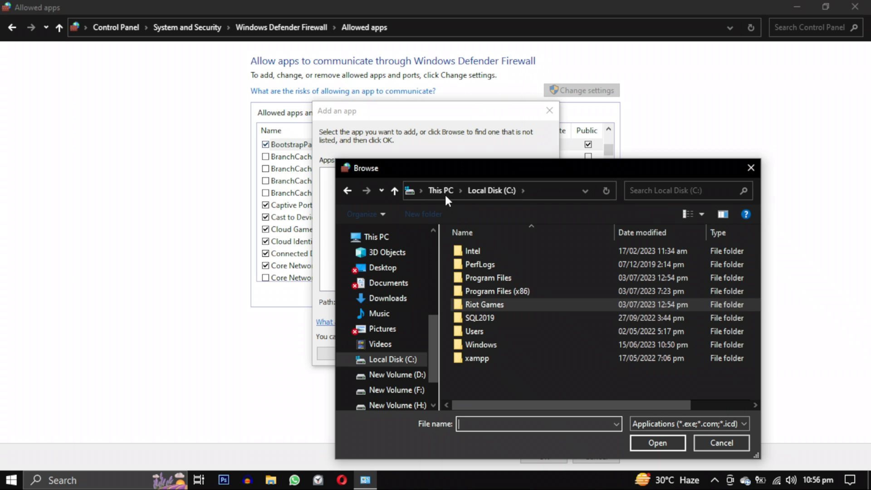
double_click(484, 304)
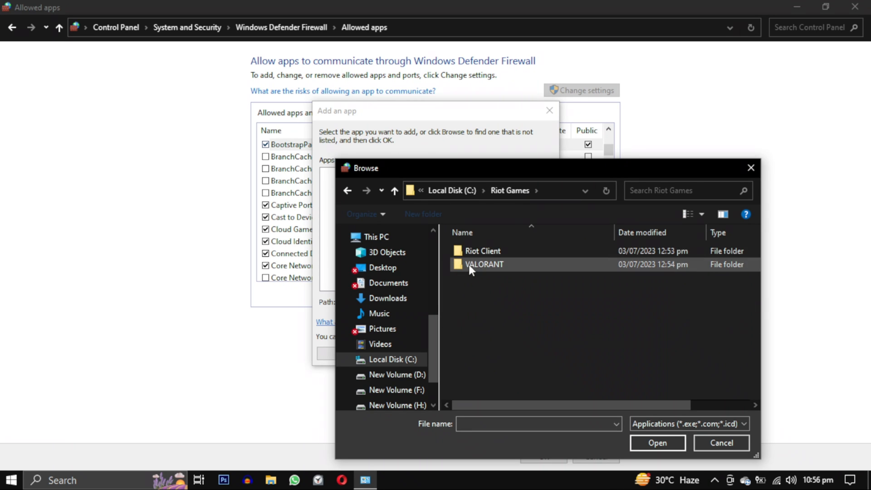
double_click(476, 247)
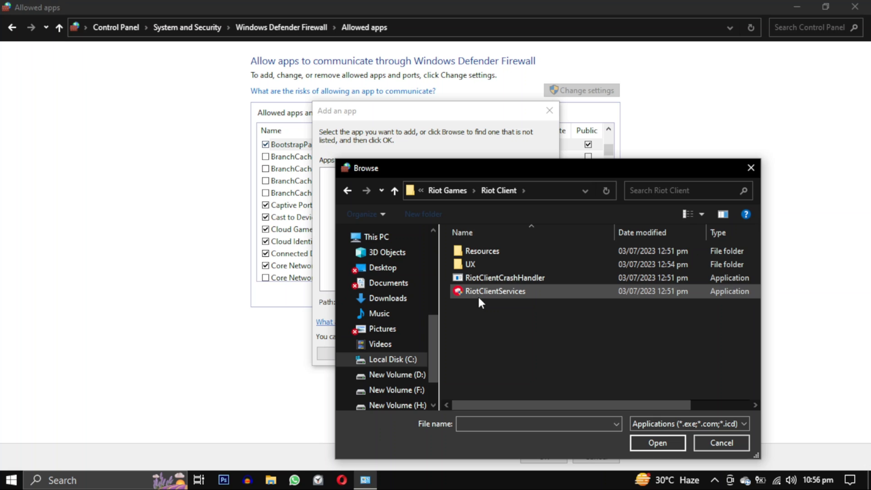
click(513, 291)
click(657, 443)
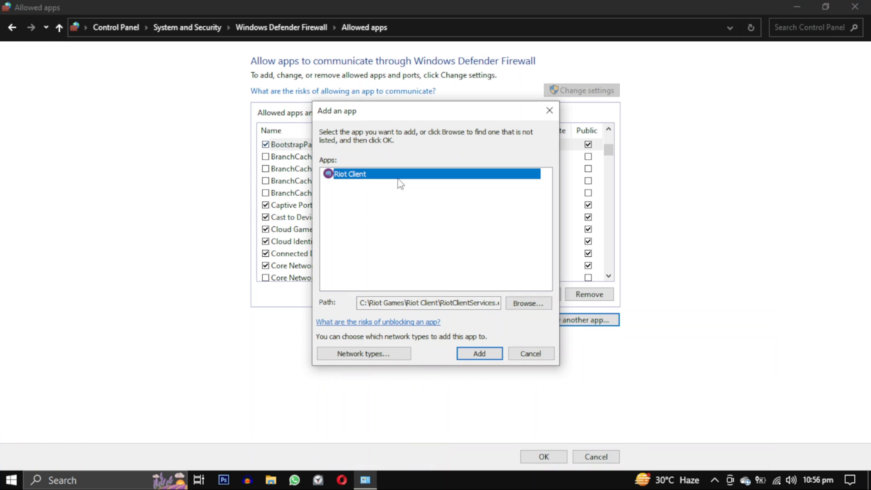
Add Riot Client to the allowed apps with Private networks ticked
click(479, 353)
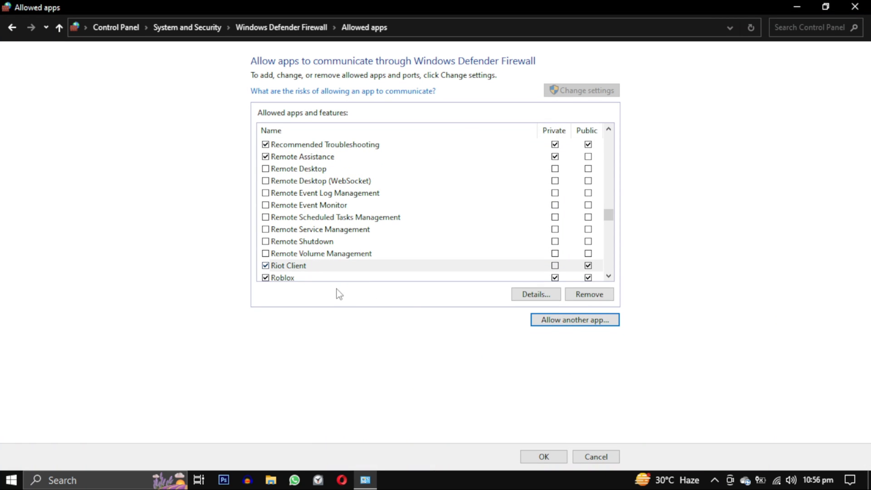
click(554, 266)
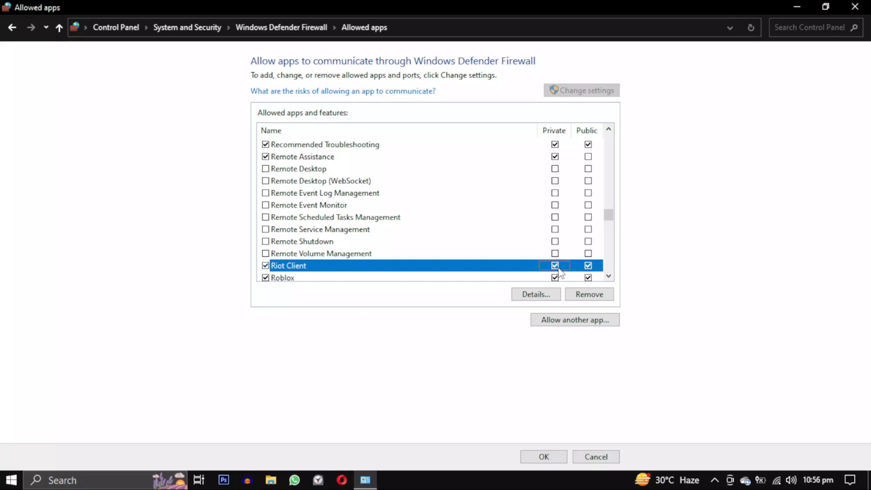
click(575, 320)
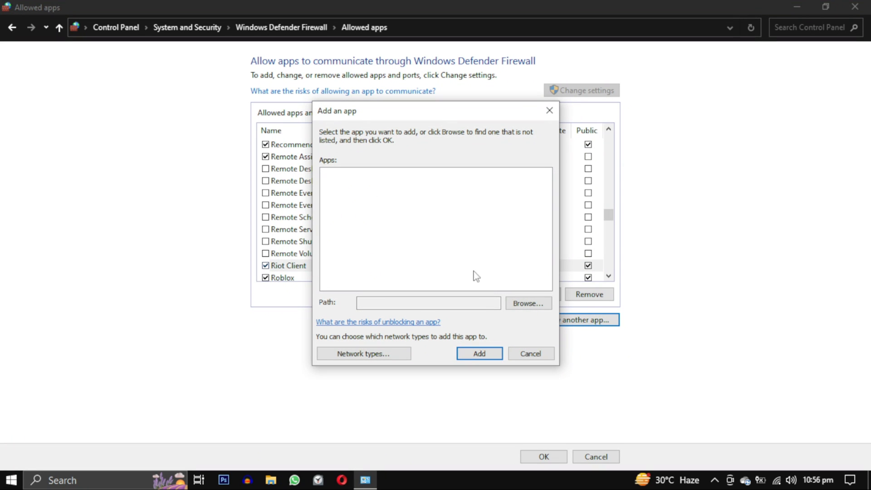
Browse to C:\Program Files\Riot Vanguard\vgc.exe as the app to allow
click(527, 303)
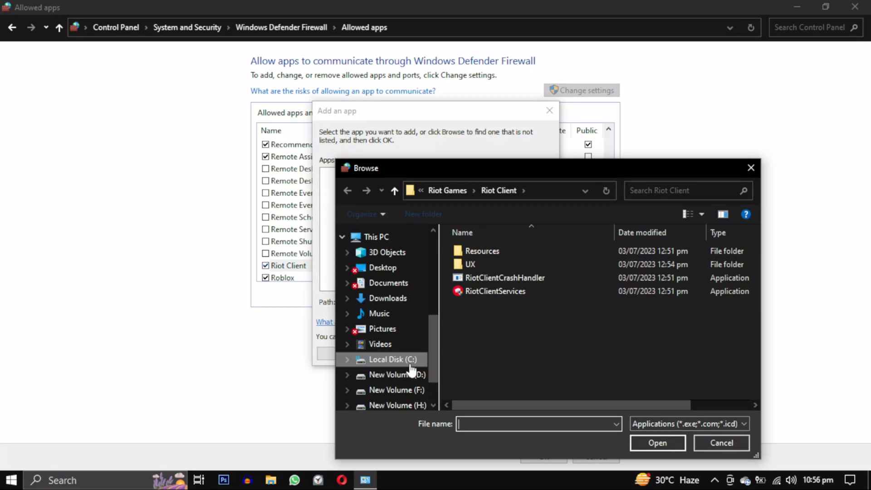
click(392, 359)
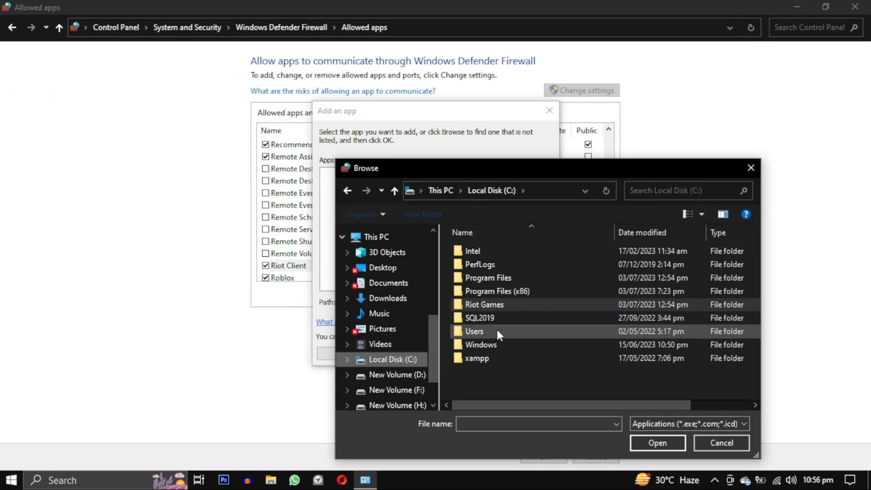
double_click(485, 280)
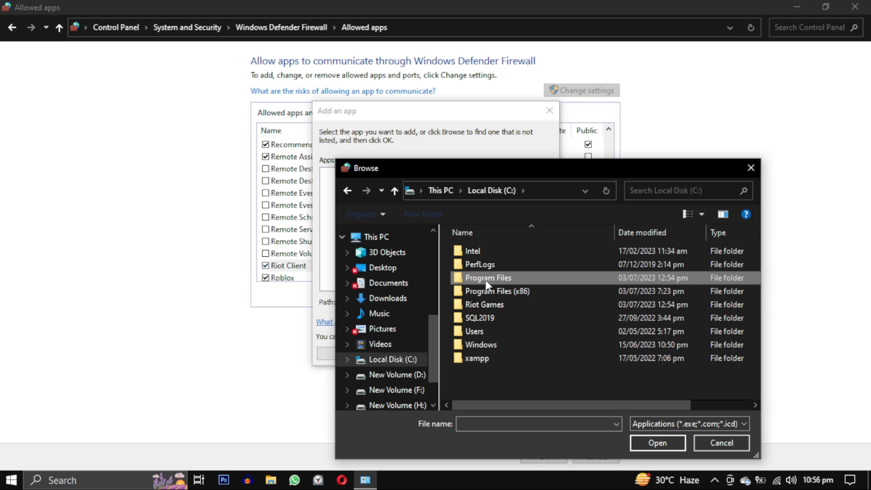
scroll(485, 279, down, 10)
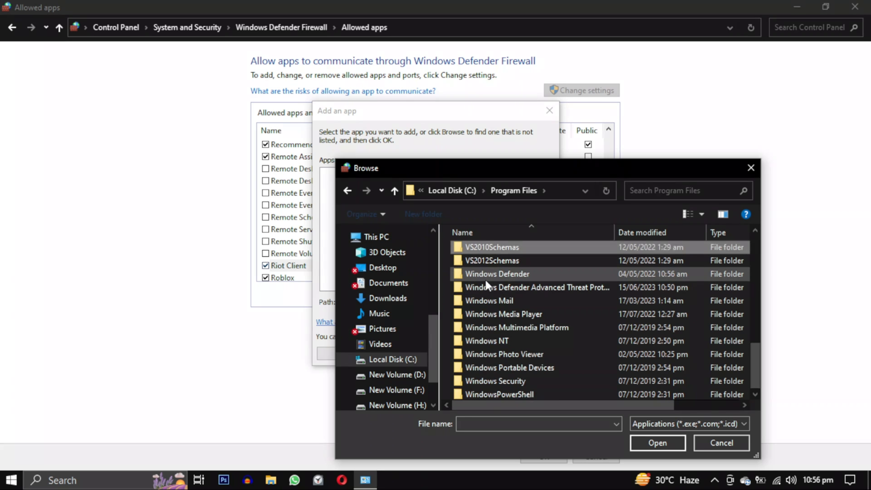
scroll(484, 280, up, 2)
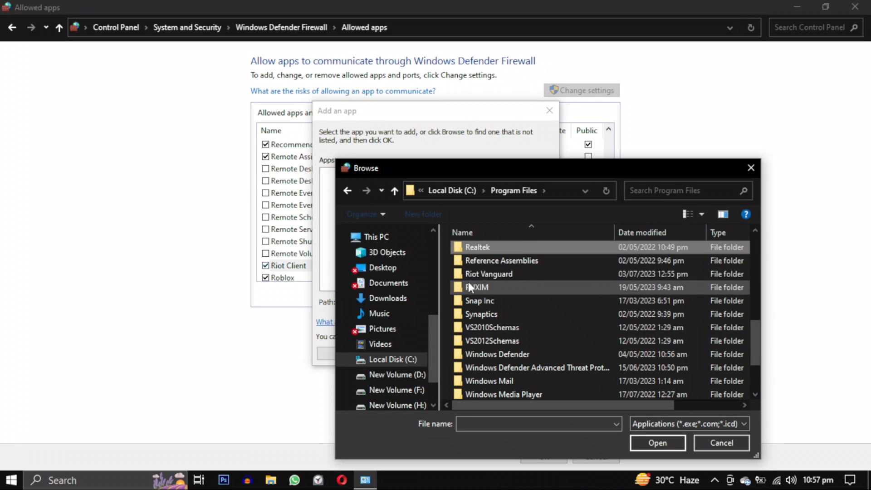
double_click(513, 275)
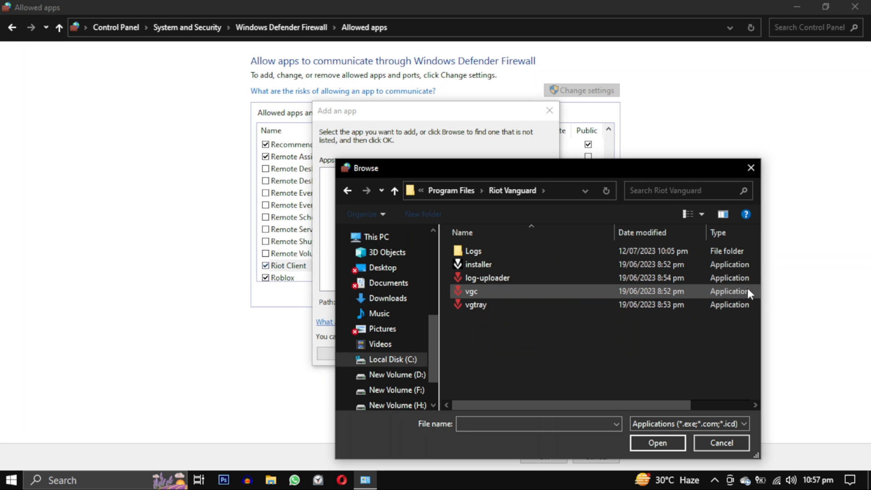
click(722, 293)
click(657, 442)
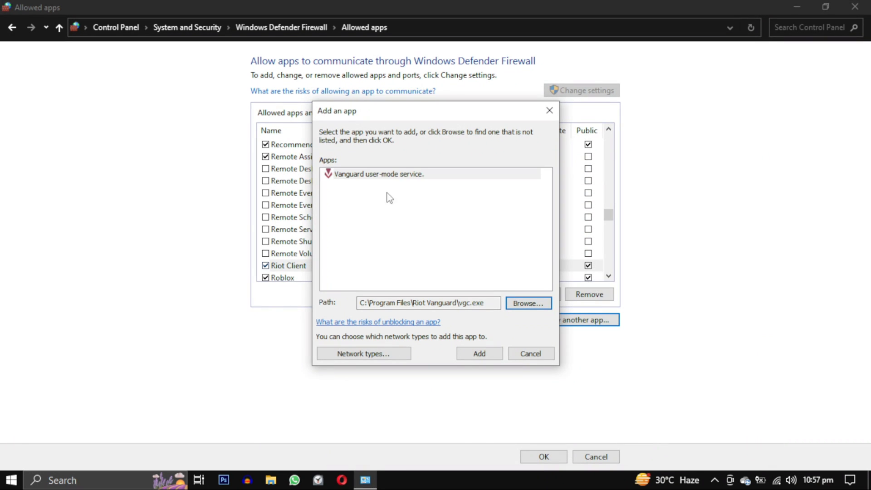
Add Vanguard user-mode service with Private networks ticked and save the allowed-apps changes
click(400, 174)
click(479, 354)
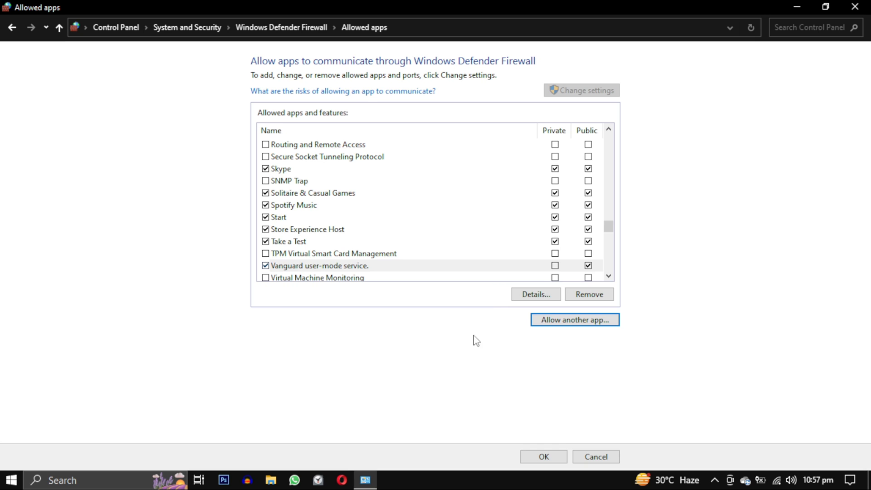
click(555, 266)
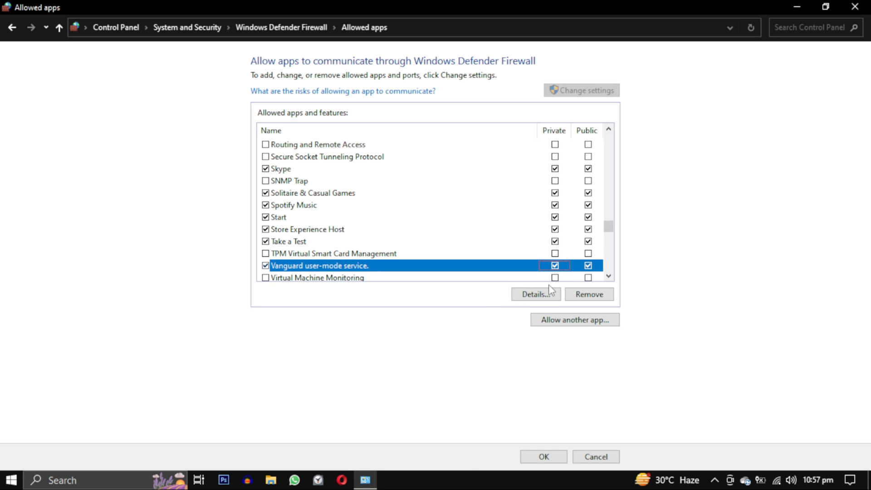
click(546, 457)
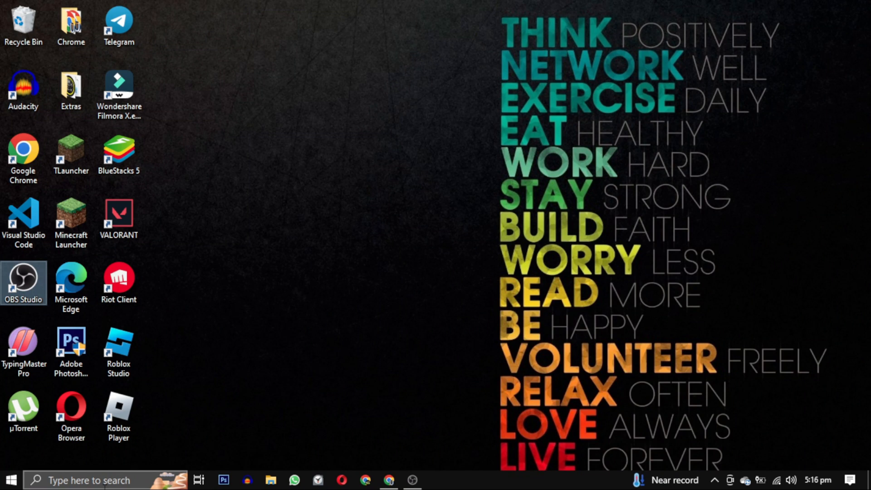
Start a Windows search for Virus & threat protection
click(104, 480)
text(vi)
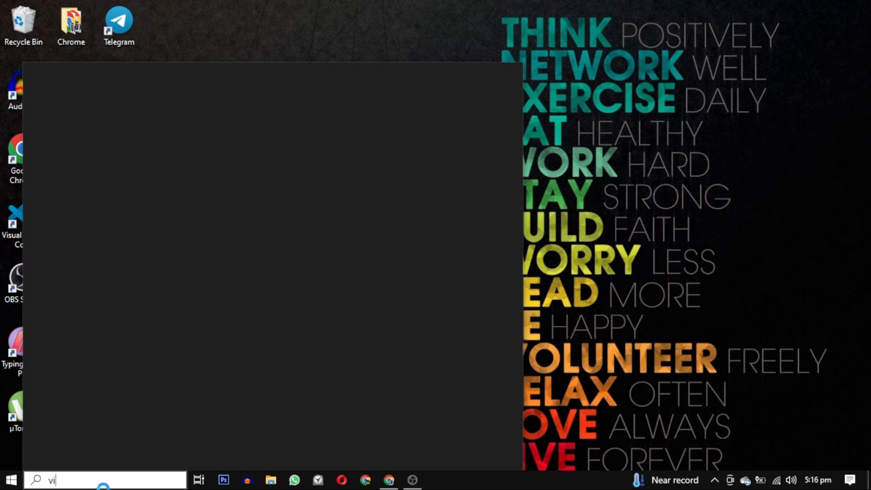
text(ru)
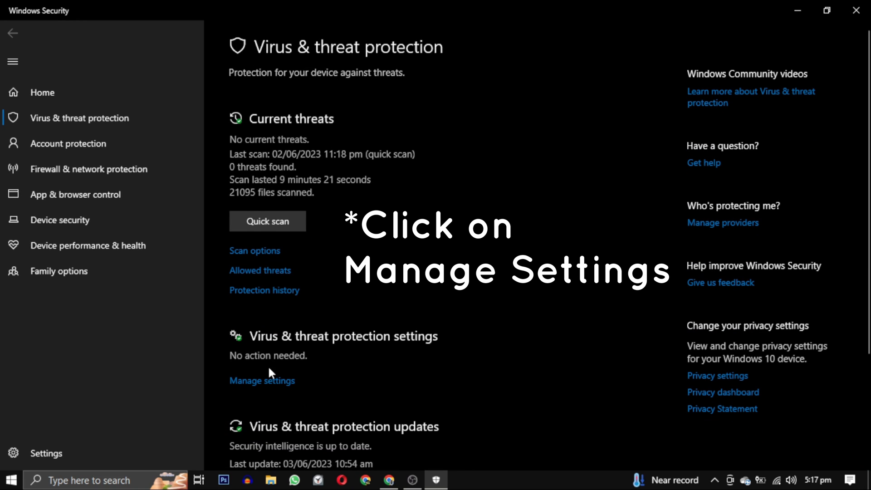
Reach Defender's exclusions page via Manage settings, approve UAC, and start a File exclusion
click(269, 383)
scroll(436, 244, down, 5)
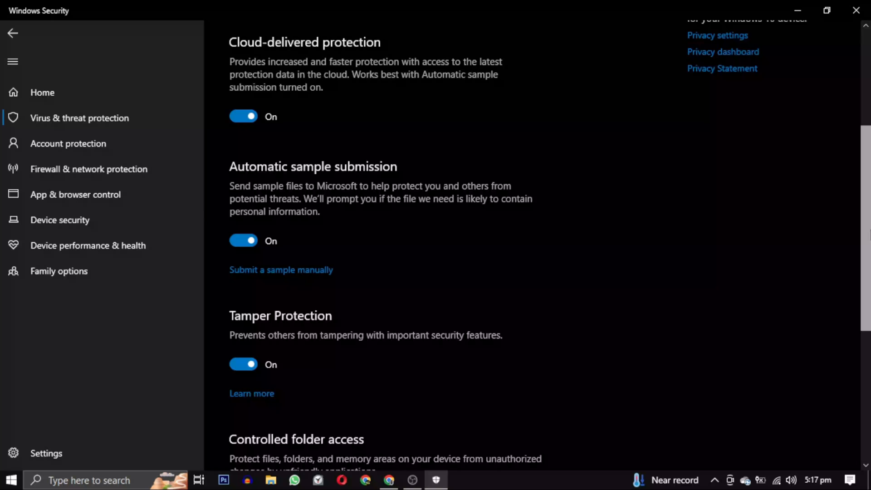
scroll(435, 244, down, 3)
scroll(464, 342, down, 2)
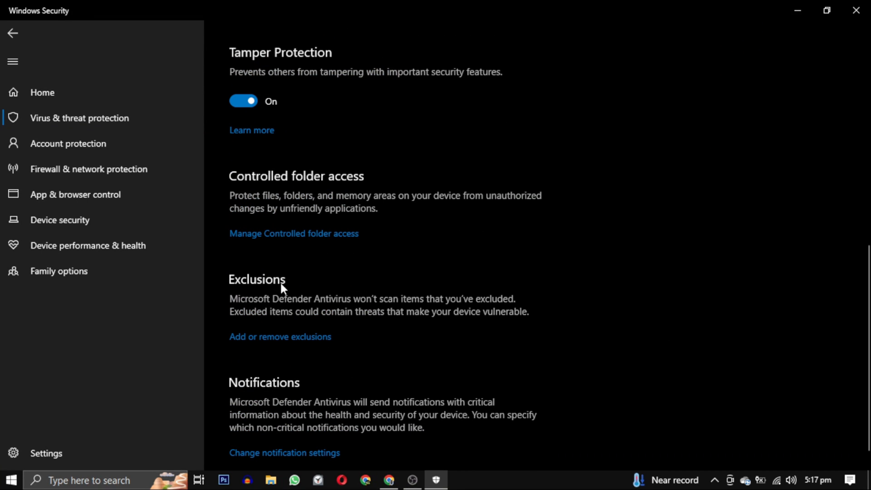
click(284, 337)
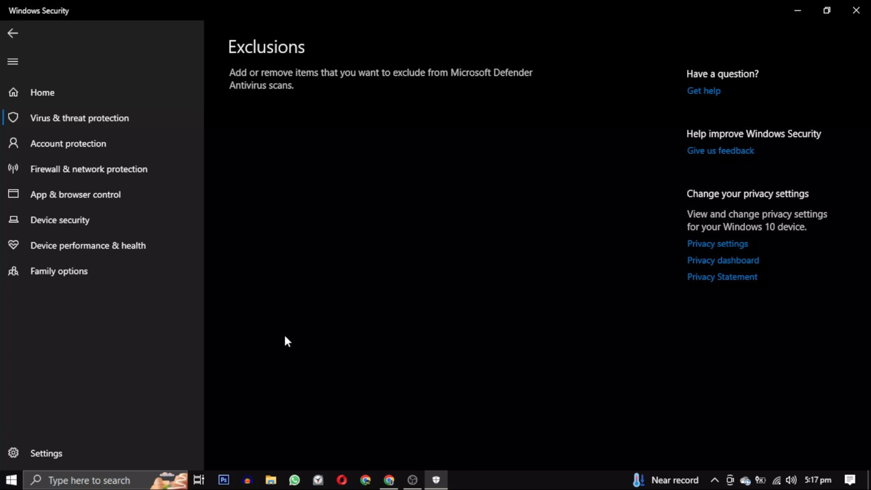
click(361, 318)
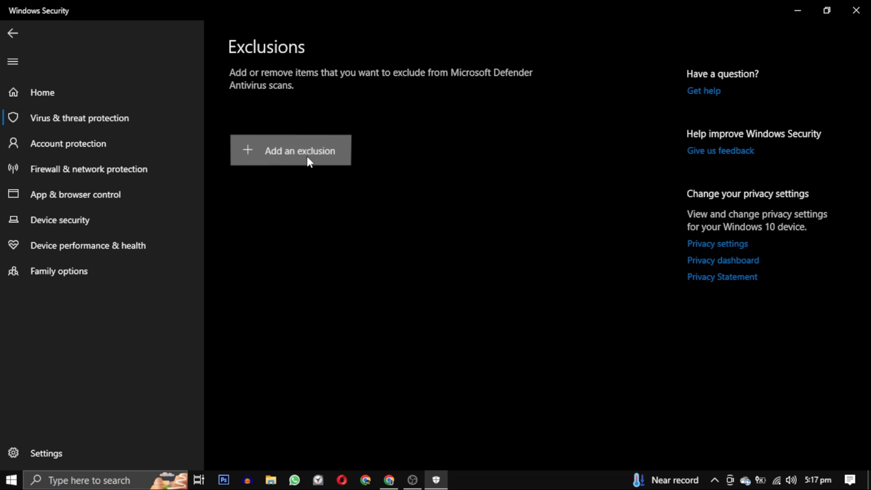
click(307, 156)
click(280, 181)
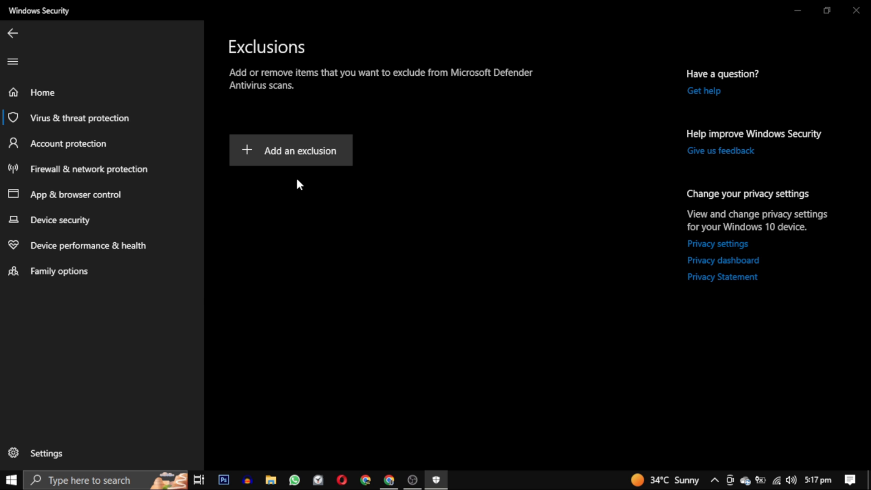
Exclude C:\Riot Games\VALORANT\live\VALORANT.exe and begin adding another exclusion
click(53, 110)
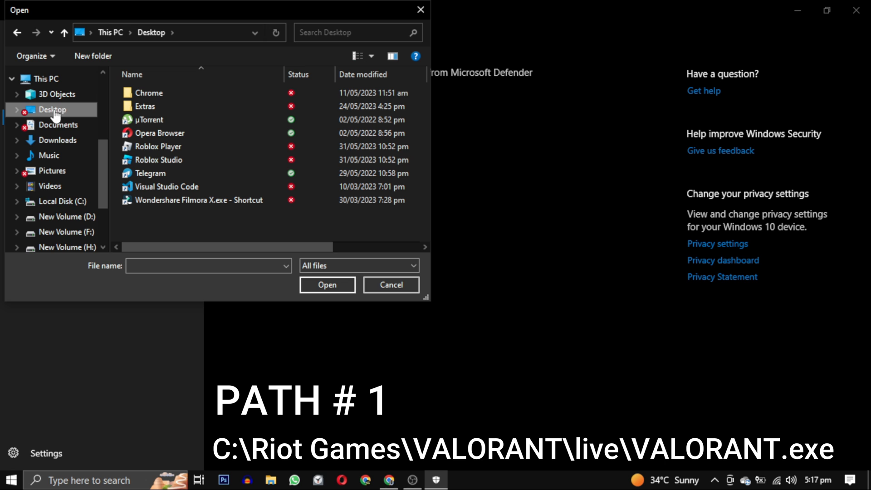
click(63, 201)
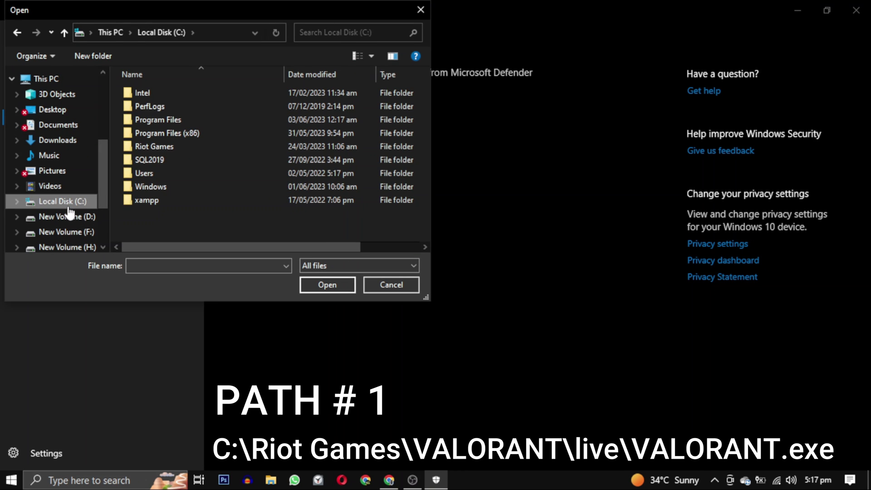
click(148, 147)
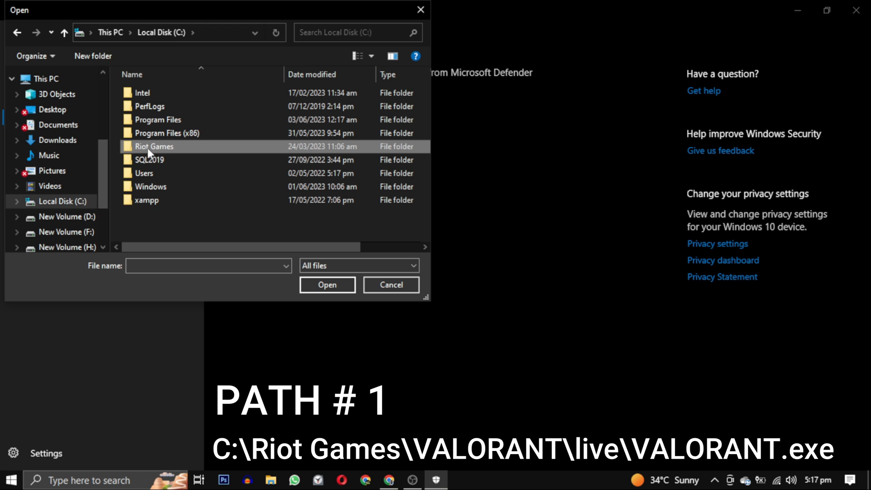
double_click(148, 147)
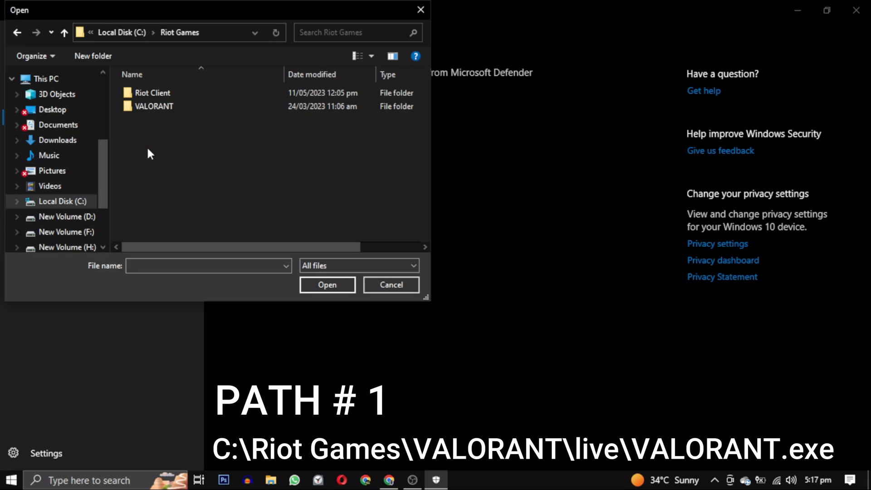
double_click(191, 108)
click(150, 91)
double_click(149, 91)
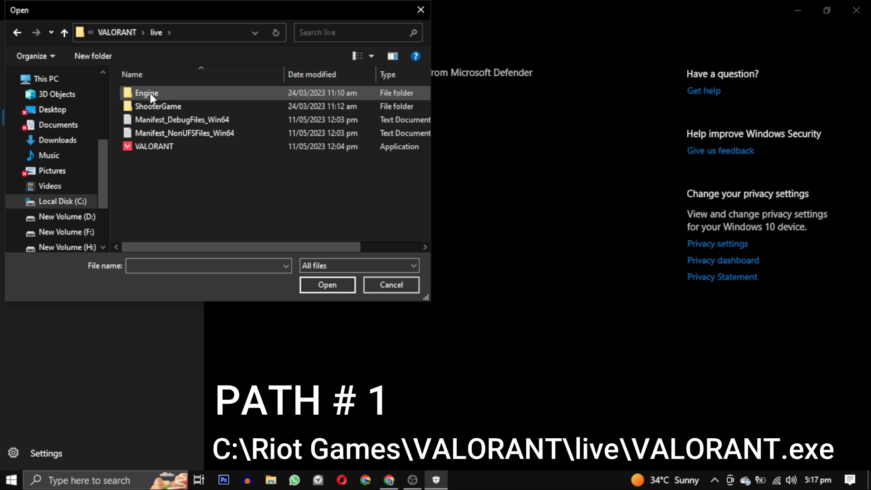
click(191, 147)
click(209, 146)
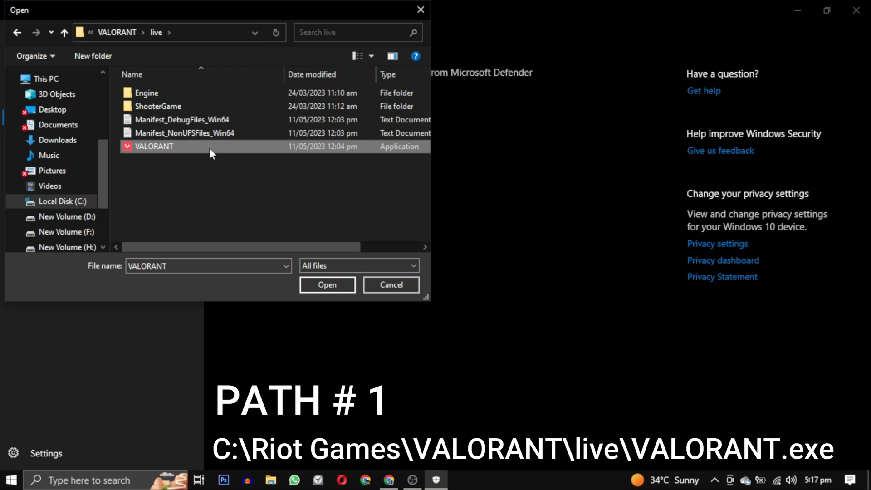
click(327, 285)
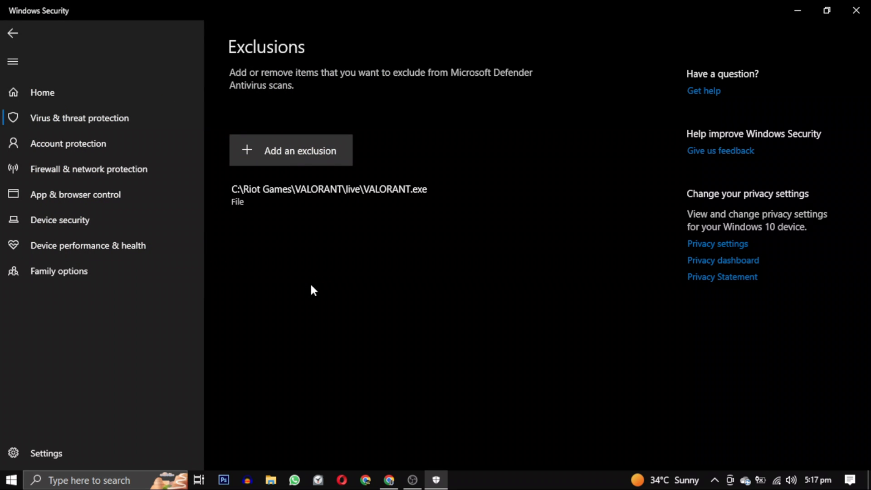
click(290, 150)
Exclude VALORANT-Win64-Shipping from live\ShooterGame\Binaries\Win64 as a file exclusion
click(276, 178)
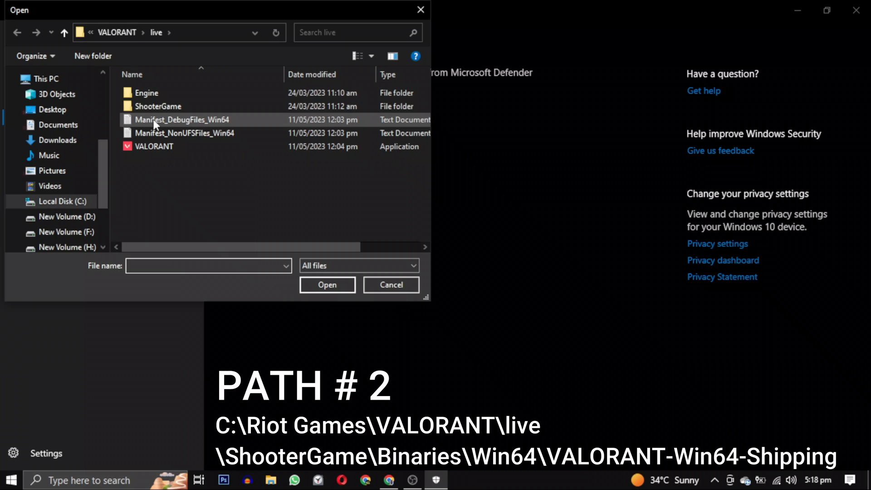
double_click(182, 106)
double_click(172, 93)
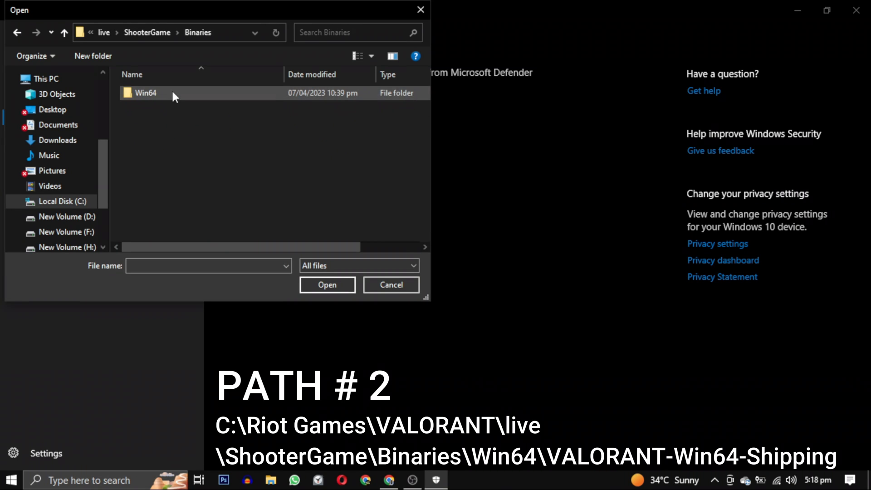
double_click(172, 93)
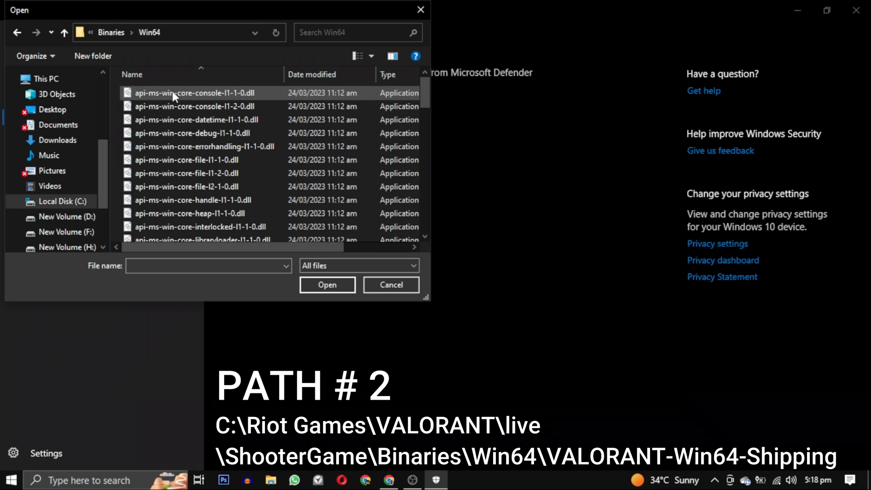
drag(426, 93, 429, 219)
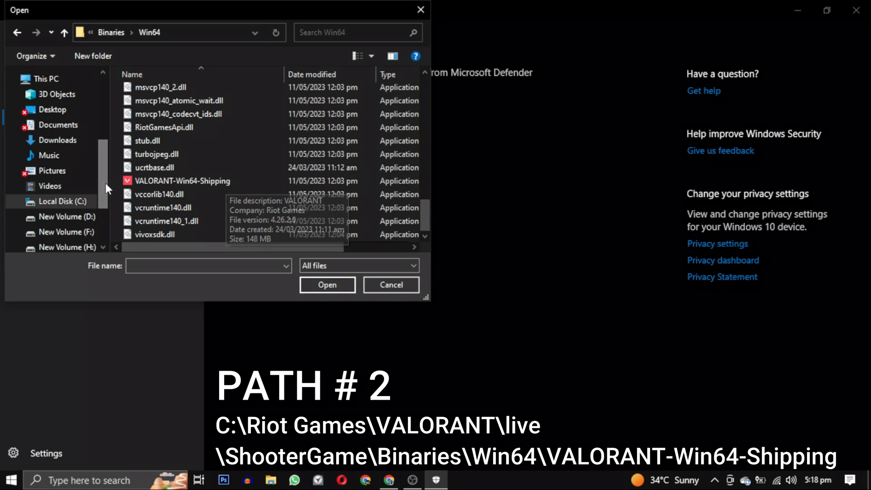
click(231, 182)
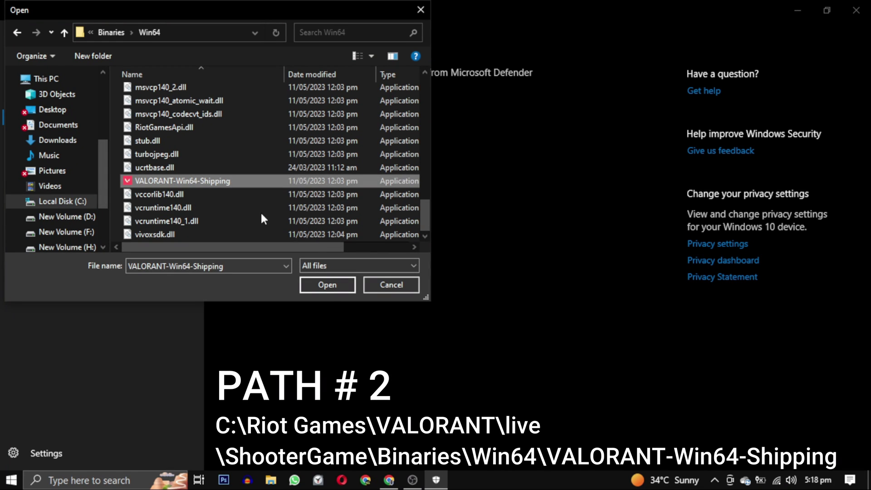
click(327, 284)
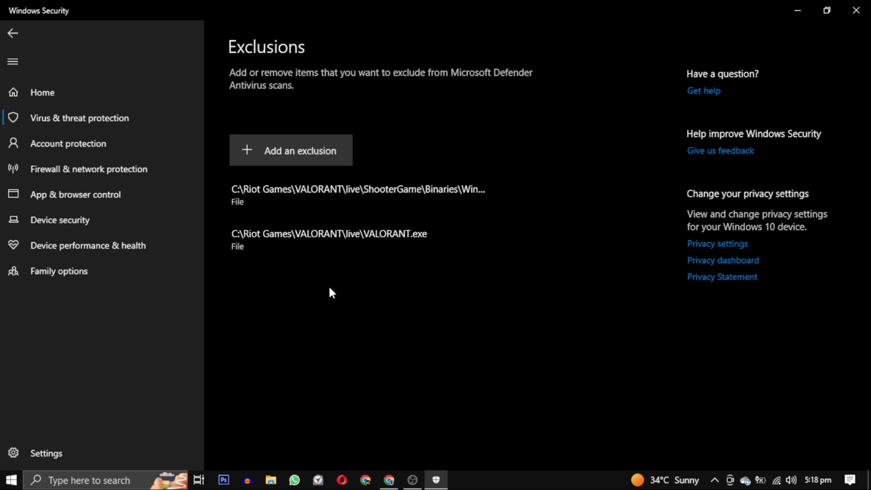
Exclude UnrealCEFSubProcess from live\Engine\Binaries\Win64 as the third file exclusion
click(281, 148)
click(287, 179)
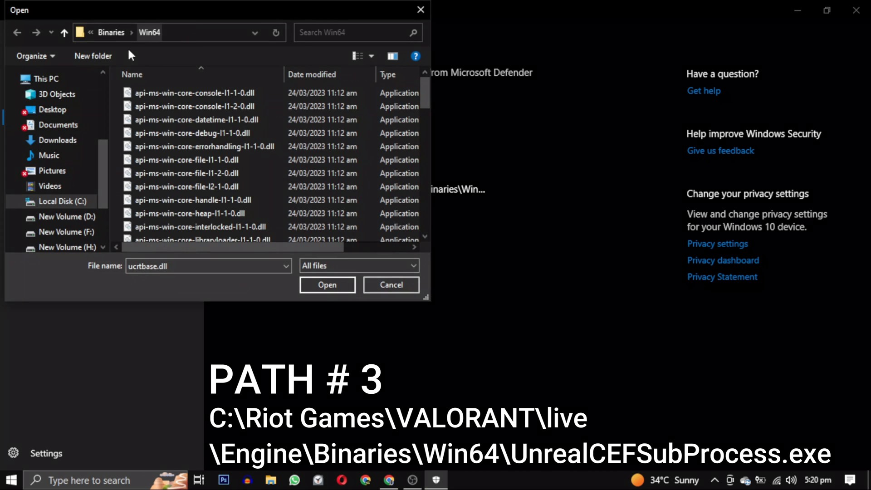
click(102, 33)
click(129, 32)
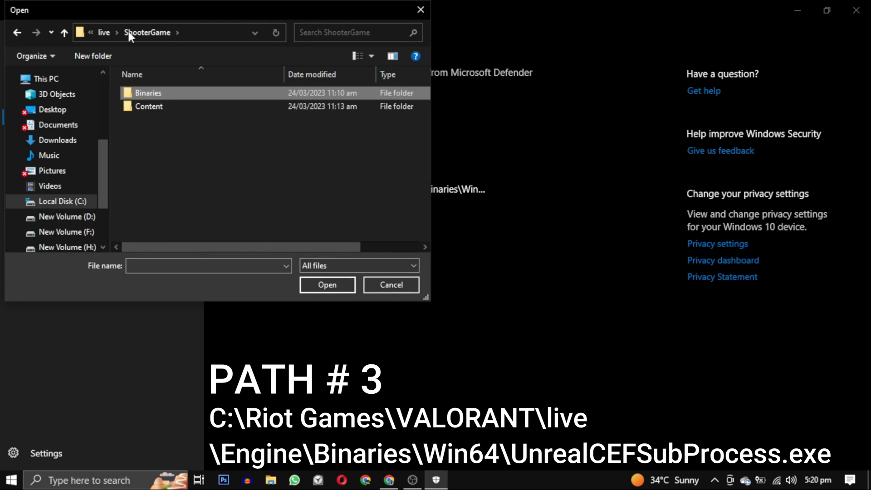
click(104, 32)
double_click(168, 93)
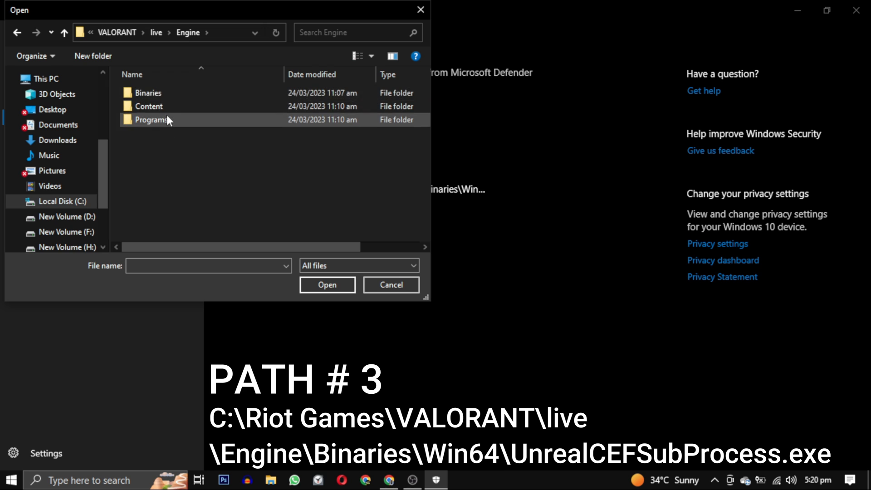
click(167, 93)
double_click(167, 92)
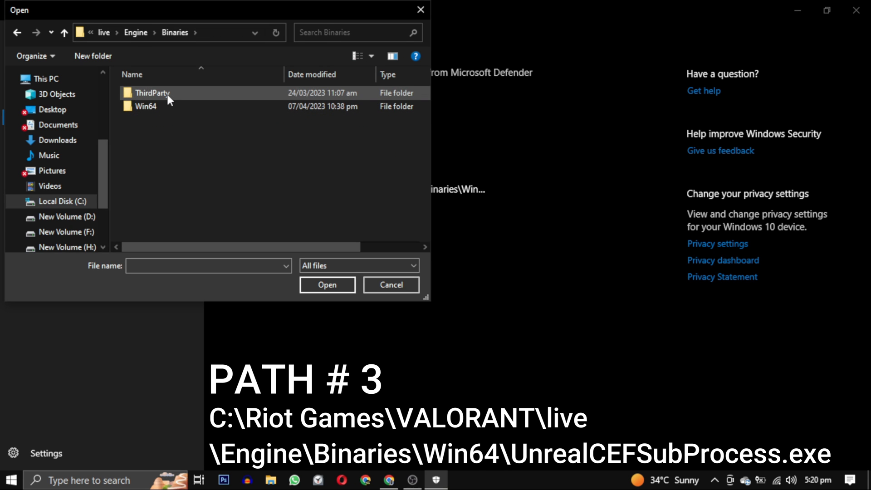
double_click(166, 106)
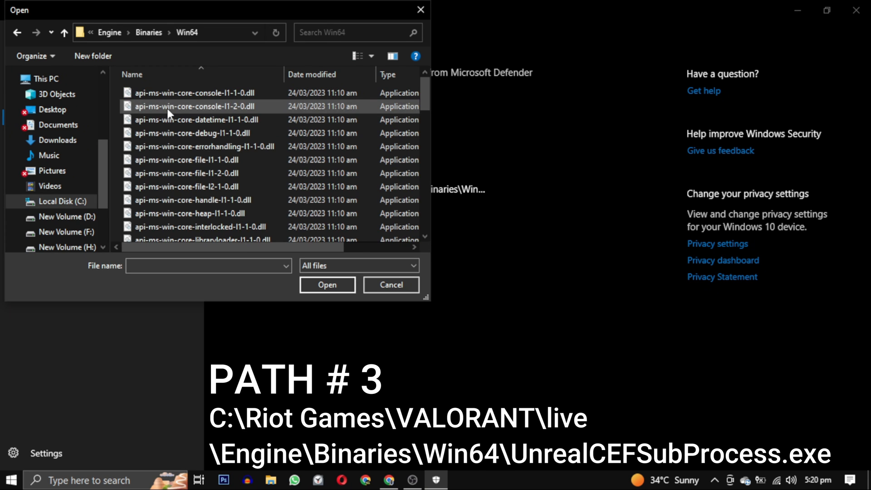
text(ucrtbase.dll)
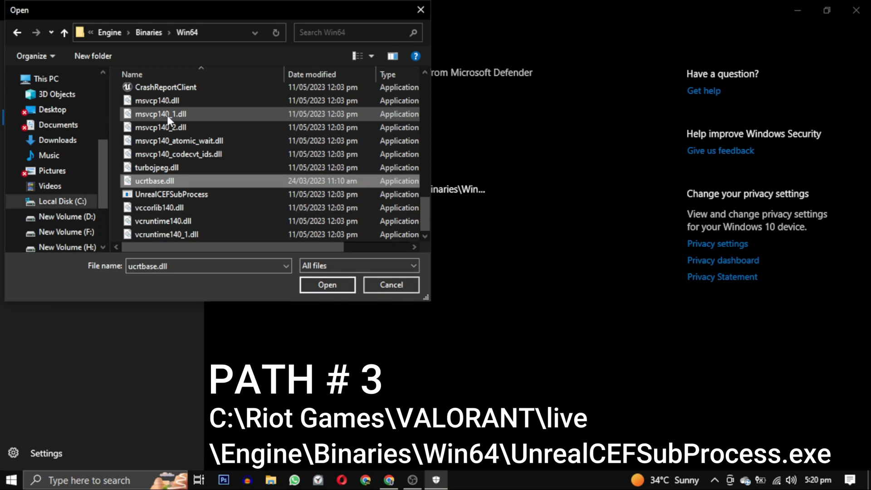
click(222, 198)
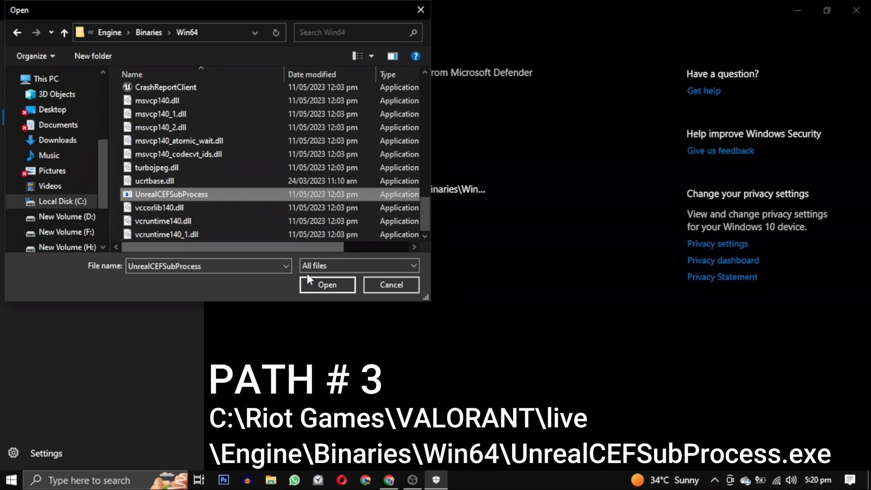
click(327, 284)
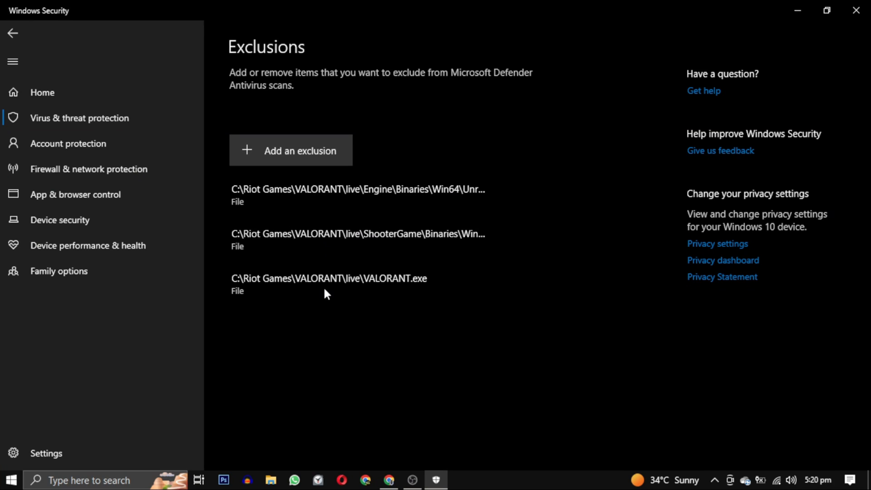
Exclude RiotClientServices from C:\Riot Games\Riot Client as the fourth file exclusion
click(272, 156)
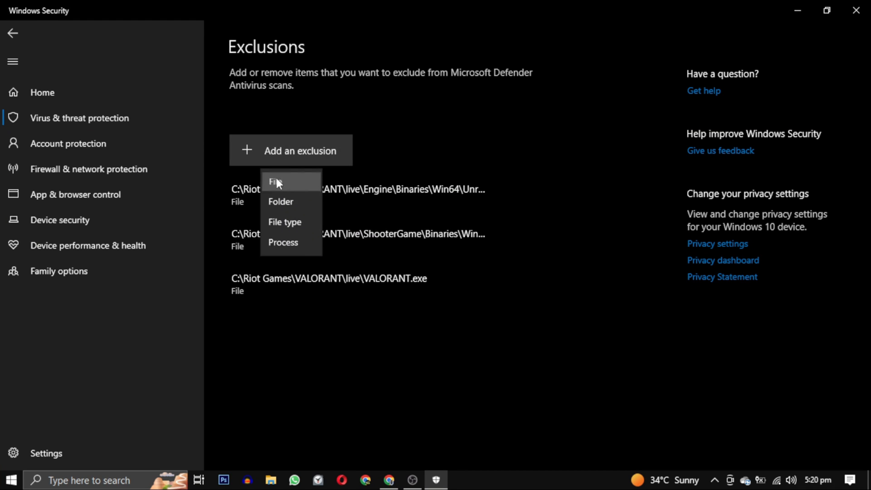
click(276, 181)
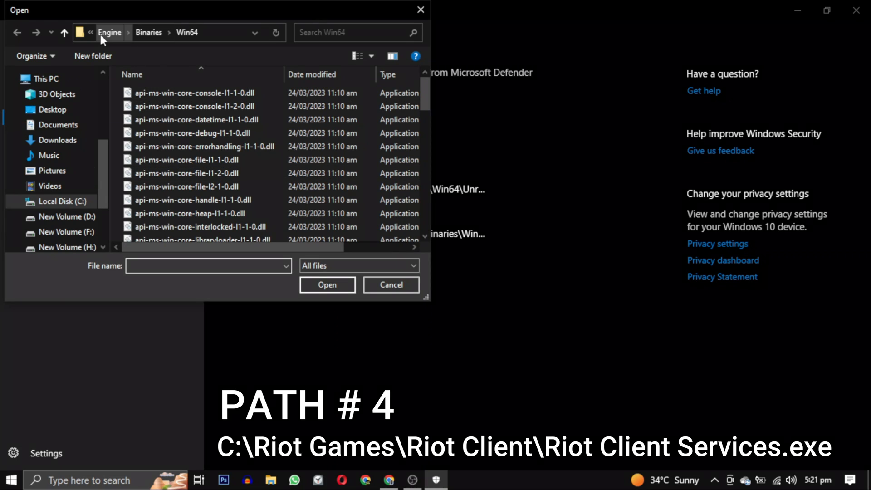
click(107, 32)
click(110, 35)
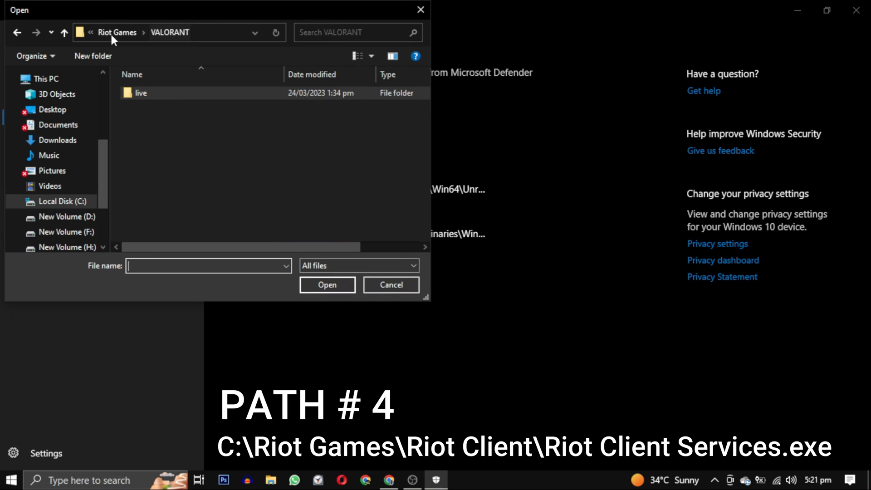
click(110, 32)
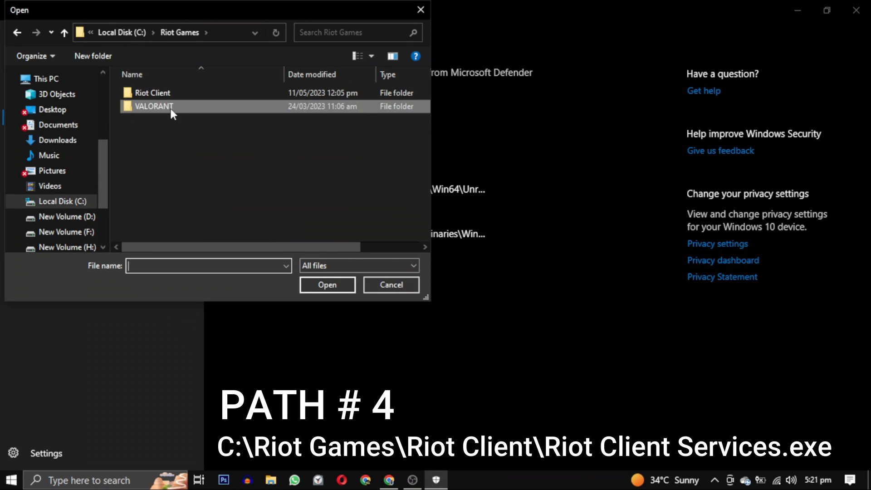
double_click(173, 94)
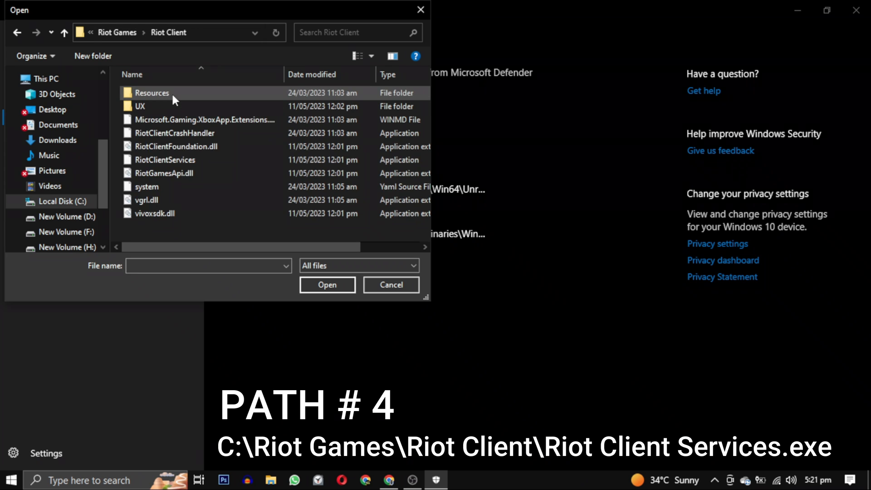
click(169, 161)
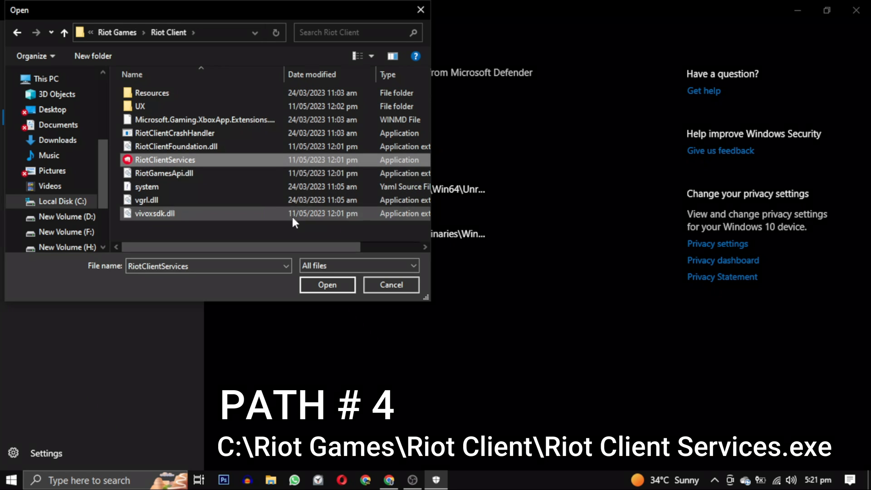
click(326, 284)
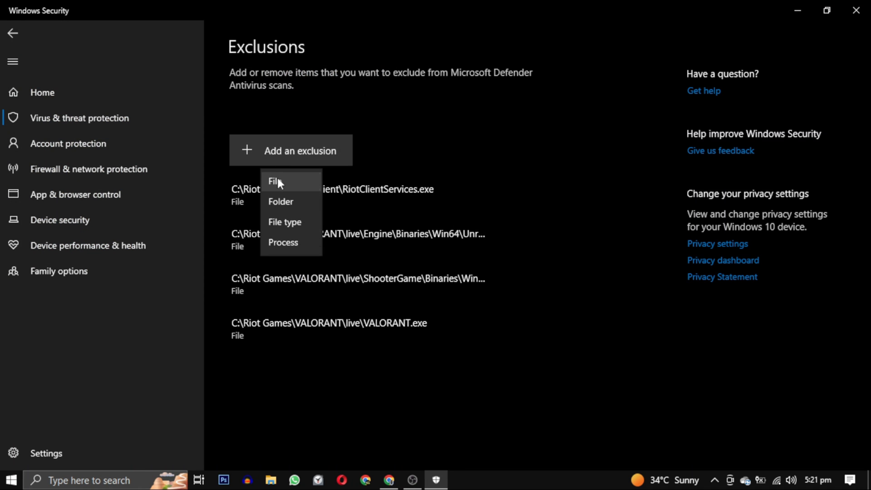
Exclude vgc.exe from C:\Program Files\Riot Vanguard as the fifth file exclusion
click(277, 179)
click(117, 32)
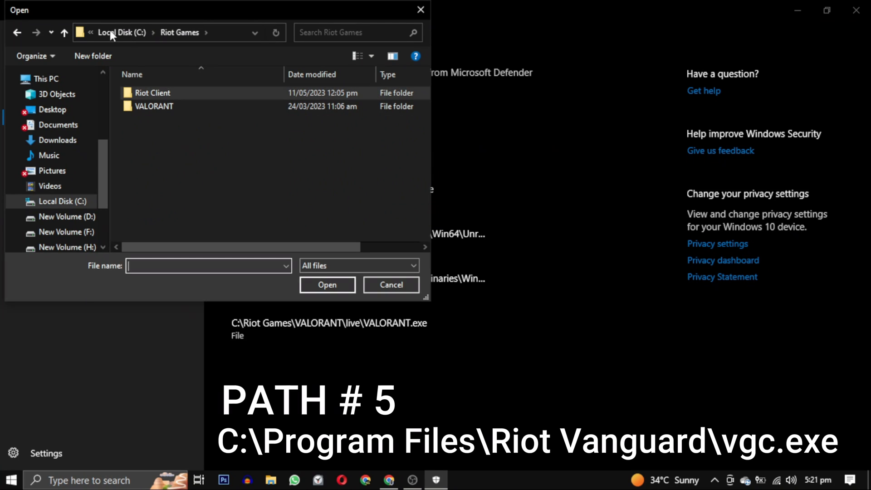
click(110, 31)
double_click(148, 122)
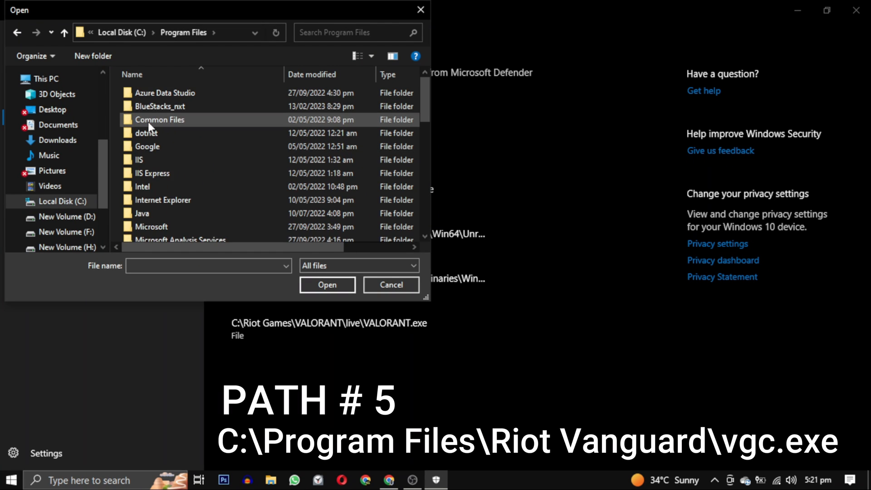
scroll(228, 120, down, 3)
scroll(228, 120, down, 5)
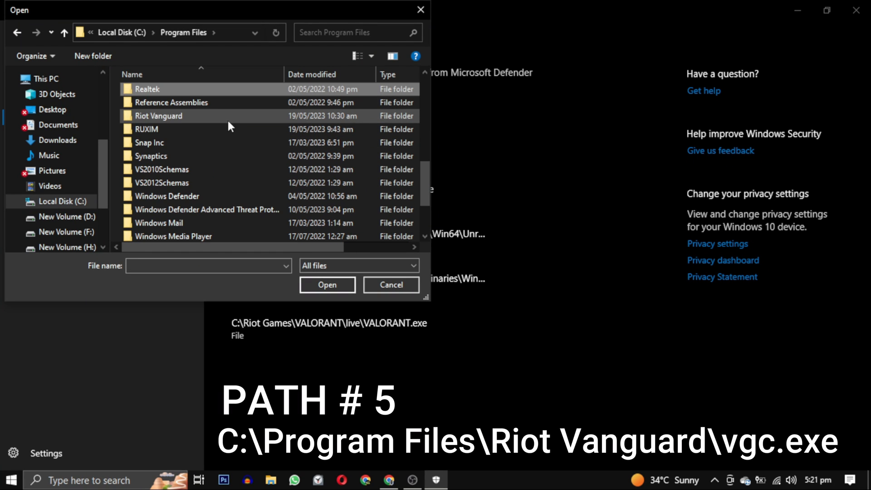
double_click(201, 116)
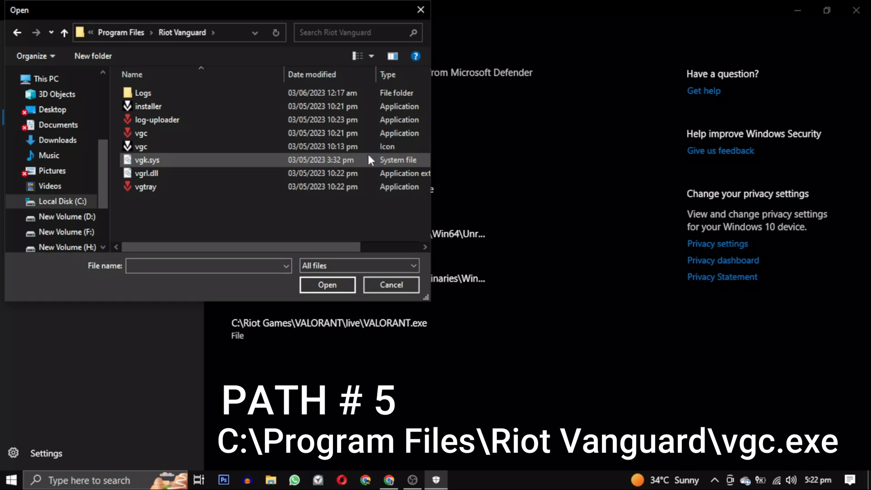
click(396, 132)
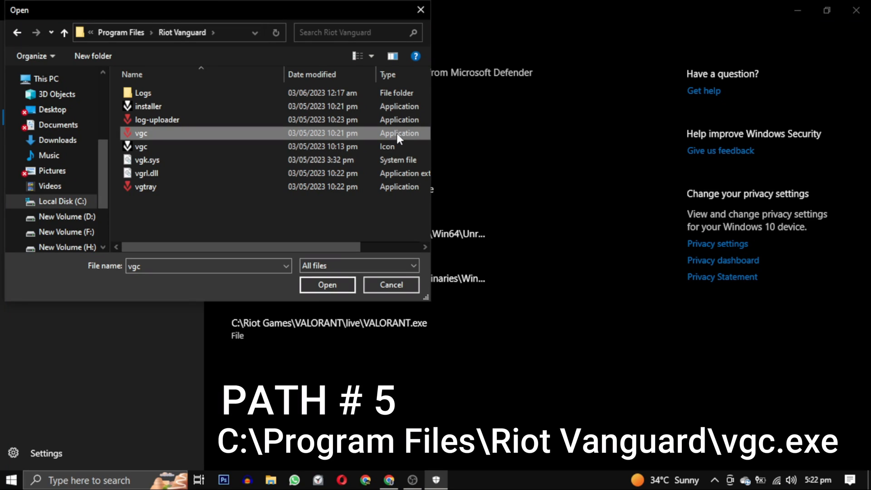
click(333, 284)
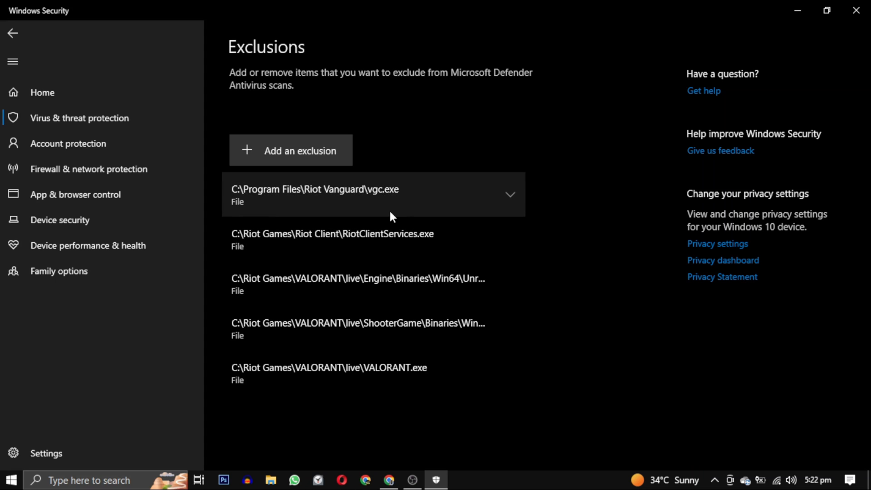
click(497, 192)
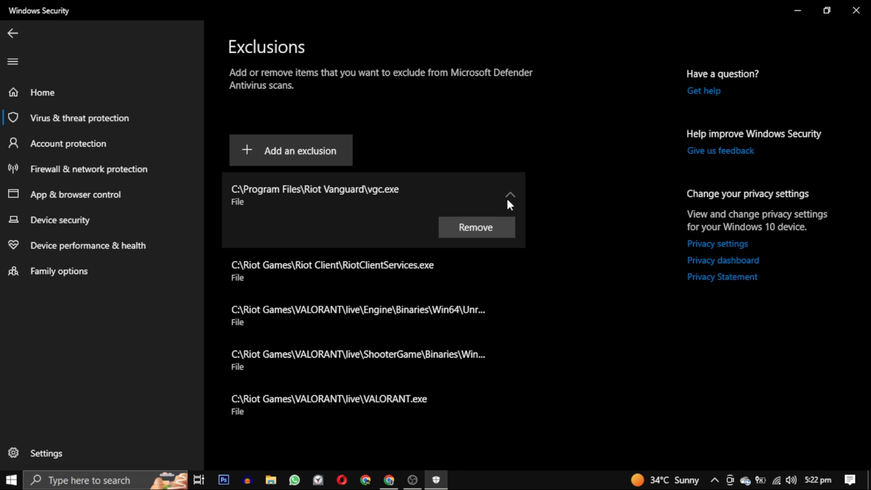
click(509, 197)
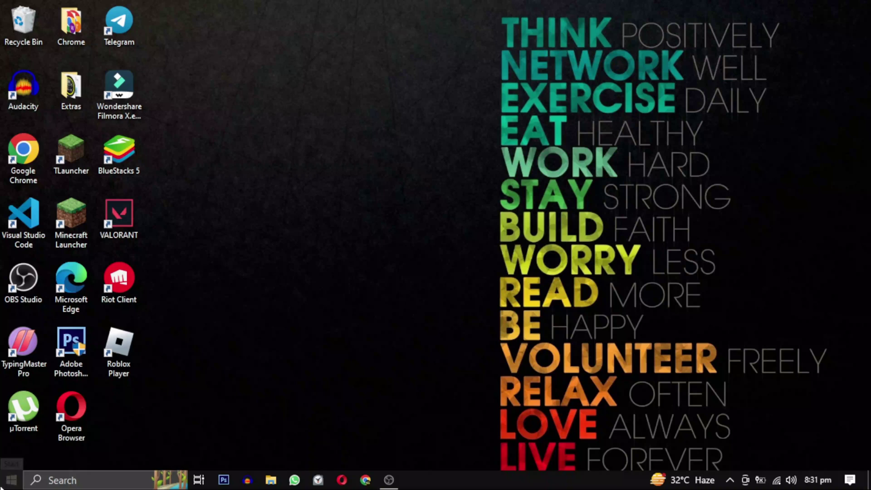
Restart the PC from the Start menu's power options
click(10, 480)
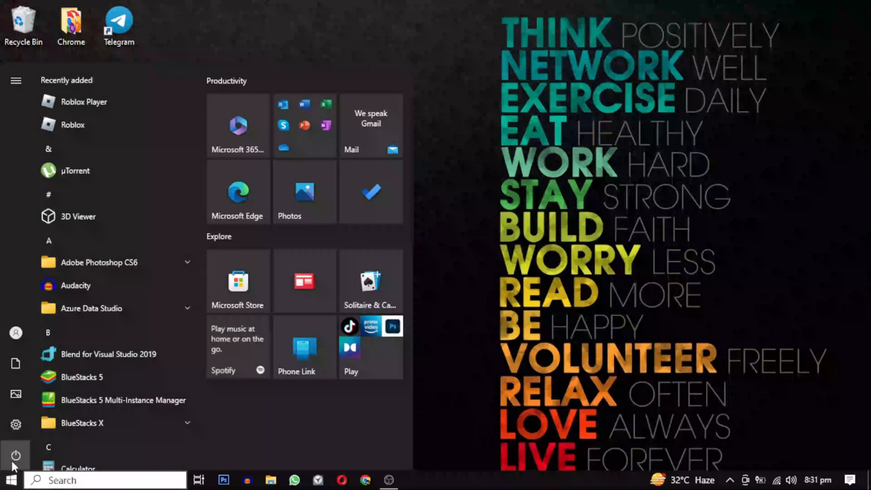
click(15, 80)
click(16, 456)
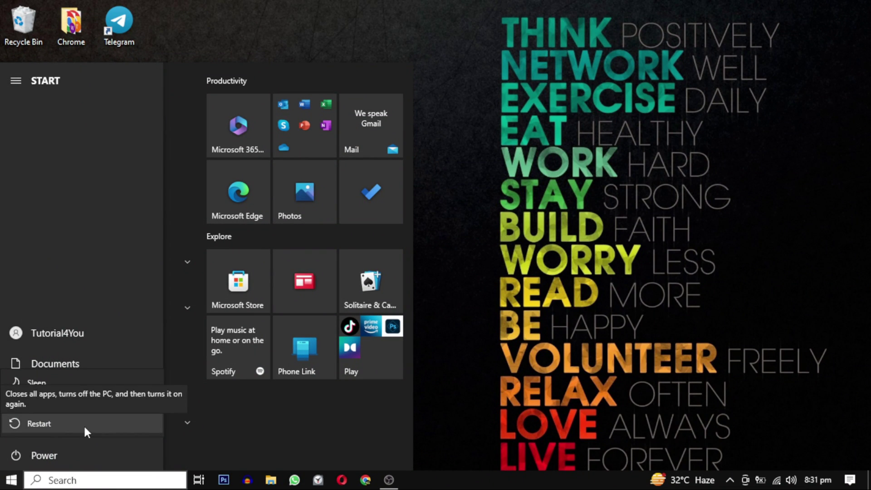
click(84, 424)
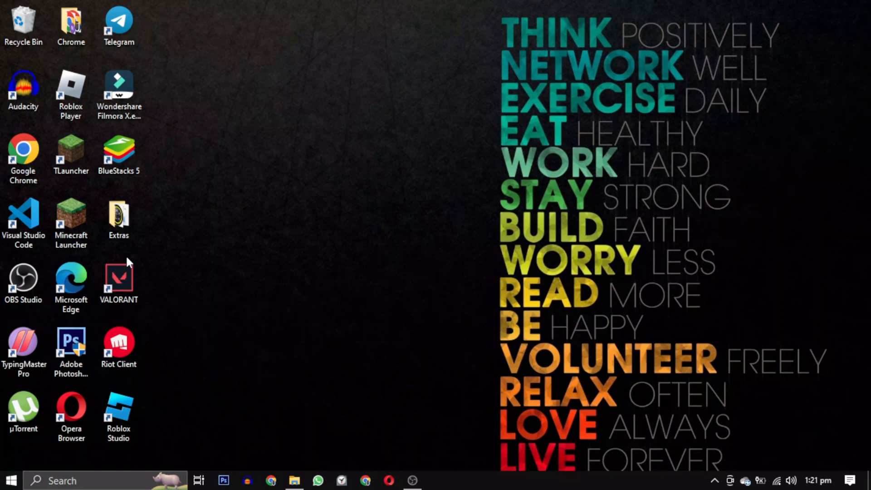
Launch the VALORANT desktop shortcut as administrator and approve the UAC prompt
click(112, 278)
right_click(112, 278)
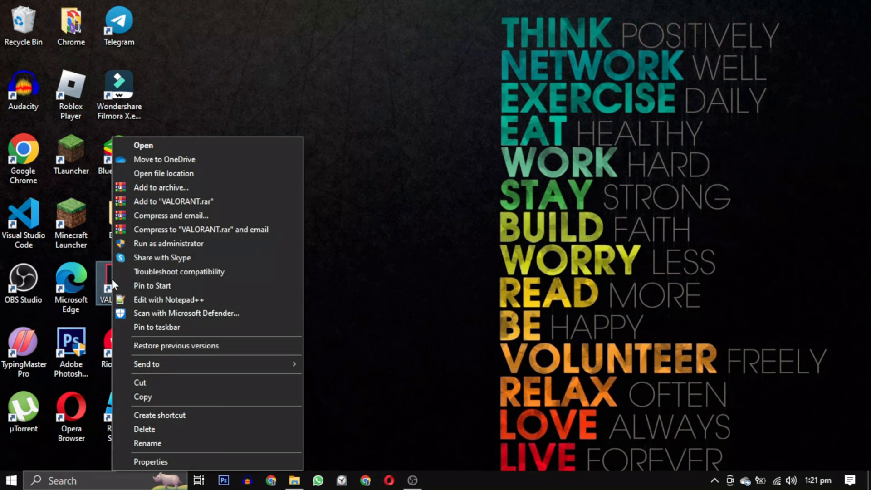
click(243, 243)
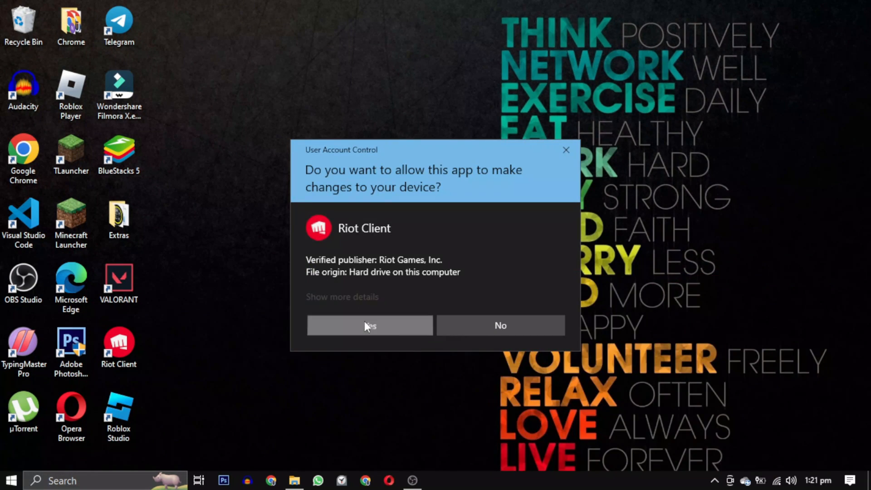
click(369, 325)
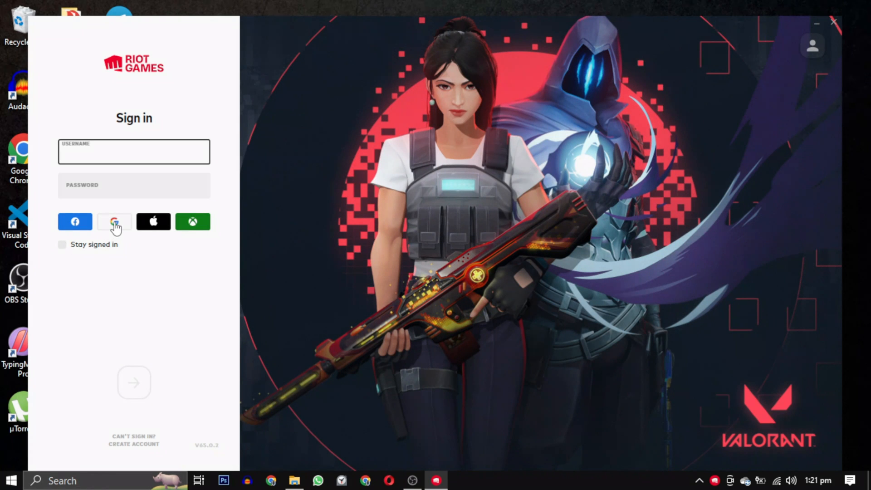
Sign in to Riot Client with the existing Google account and return to reach VALORANT's menu
click(115, 222)
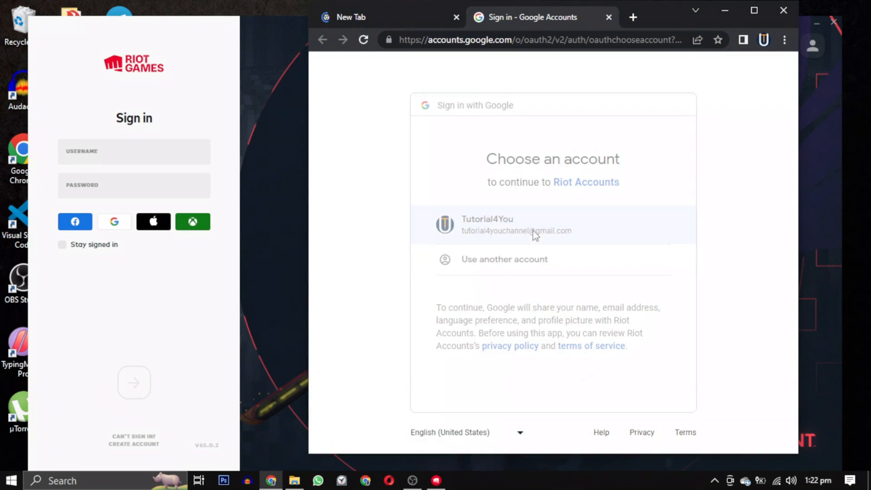
click(533, 230)
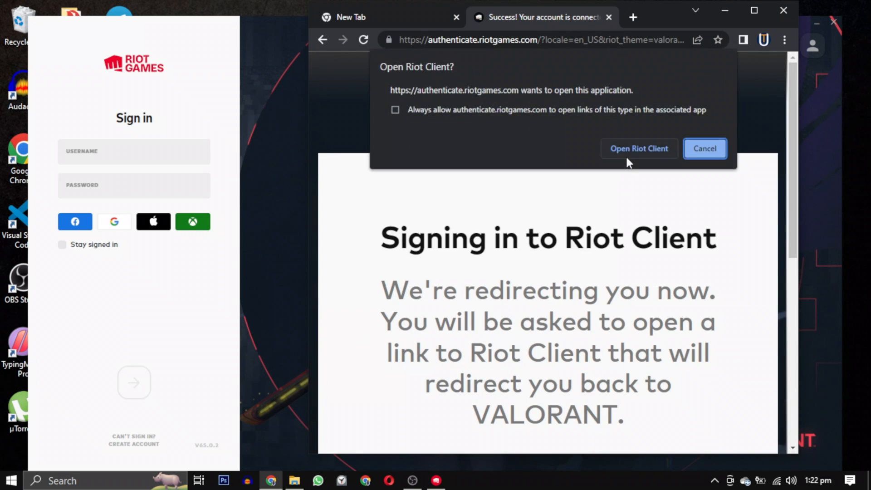
click(636, 149)
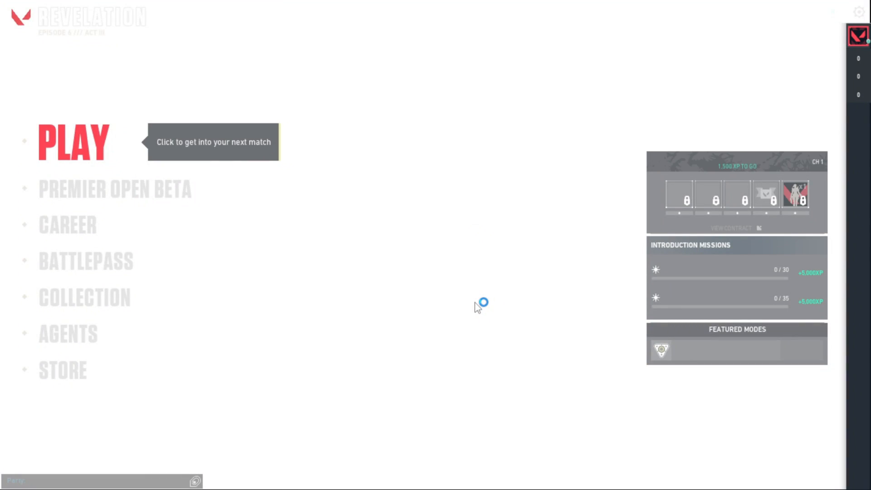